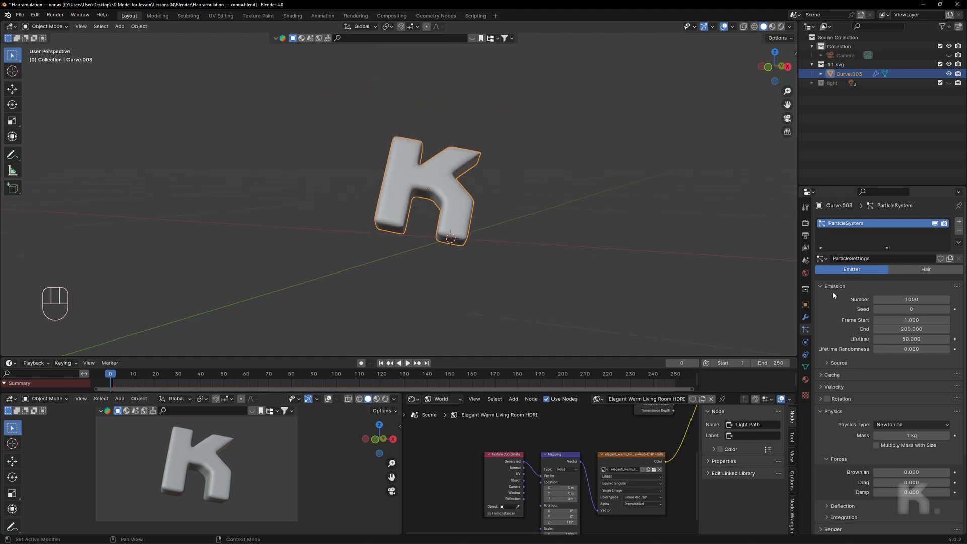
- Change the letter K's particle system to Hair, with 4000 hairs and a hair length of 0.1 m
left_click(927, 271)
middle_click_drag(604, 229, 759, 268)
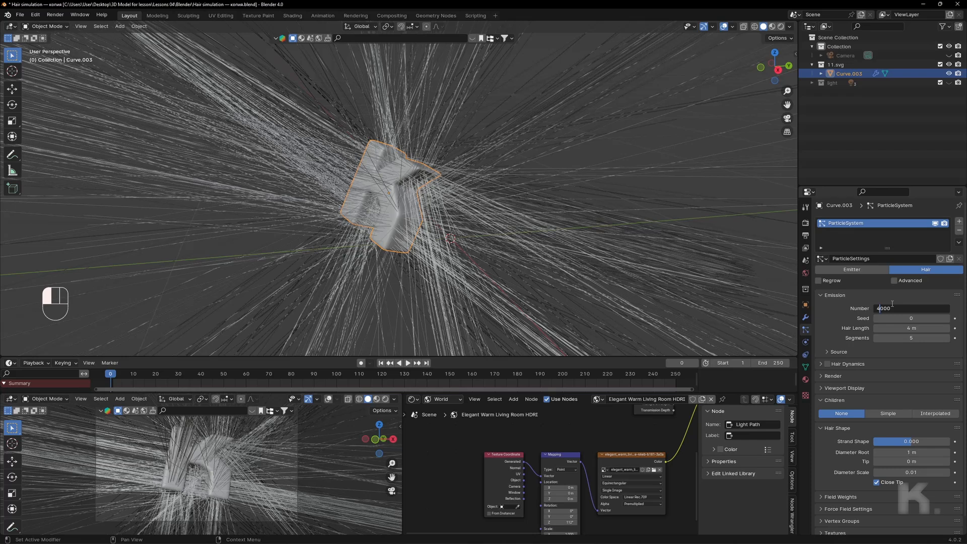
key("Return")
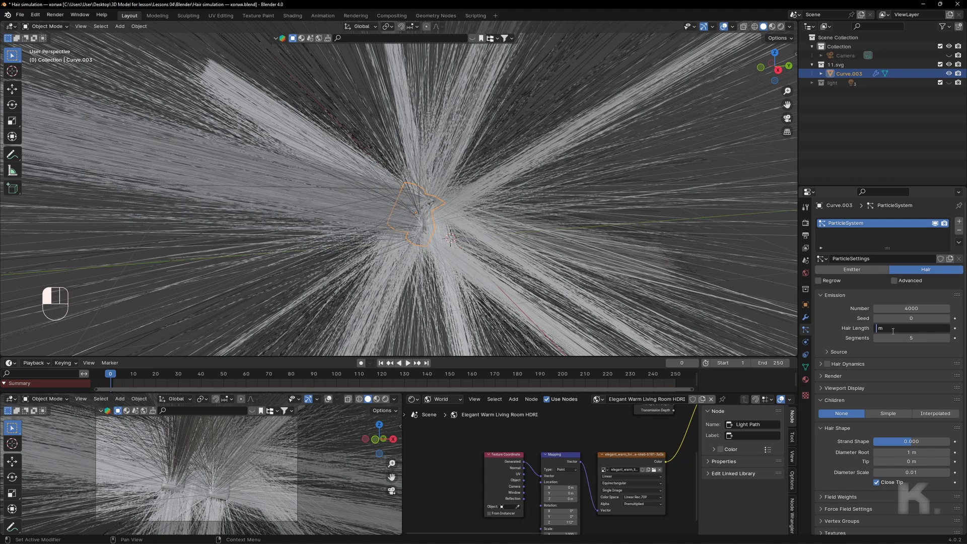
type(".2")
key("Return")
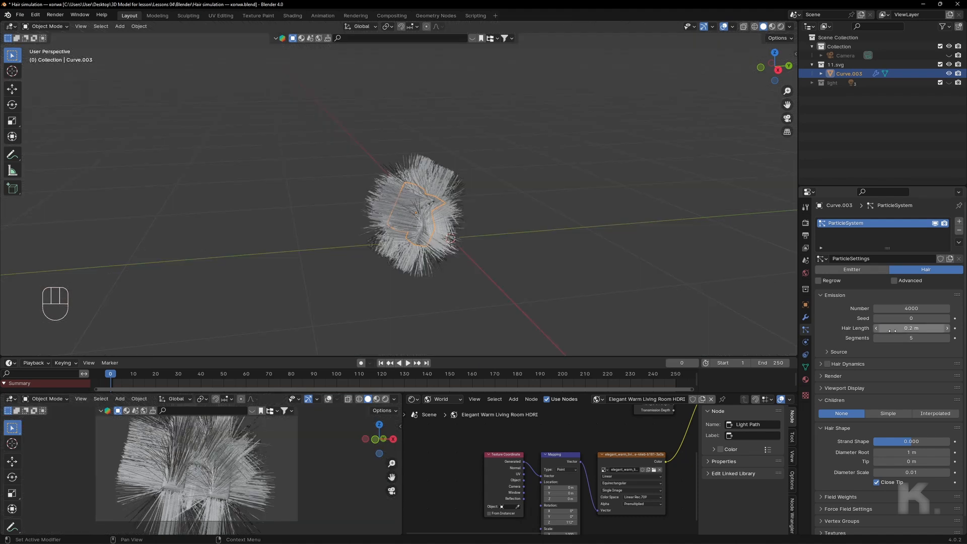
key("BackSpace")
type("1")
key("Return")
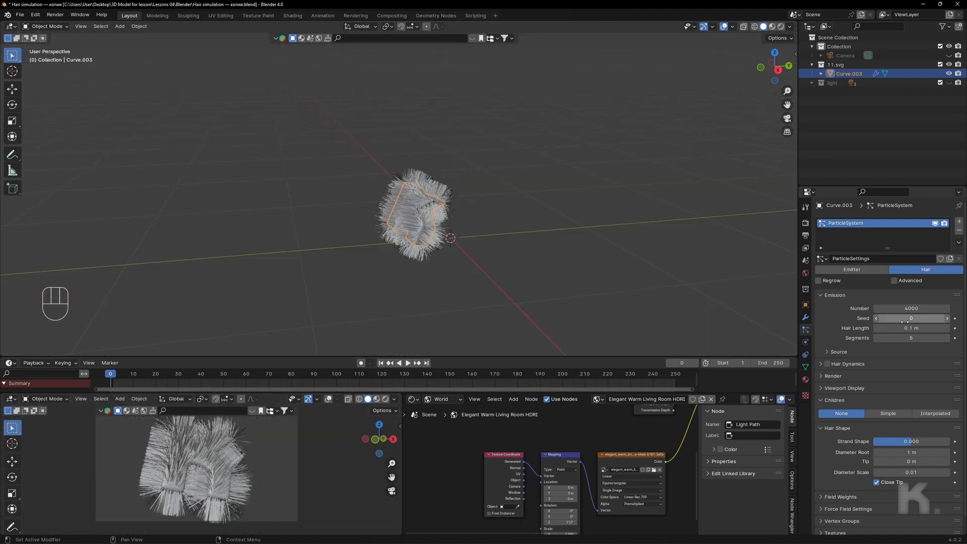
- Add Interpolated children to the hair, with a display amount of 30 and a render amount of 80
scroll(415, 272, "up", 5)
middle_click_drag(414, 272, 502, 242)
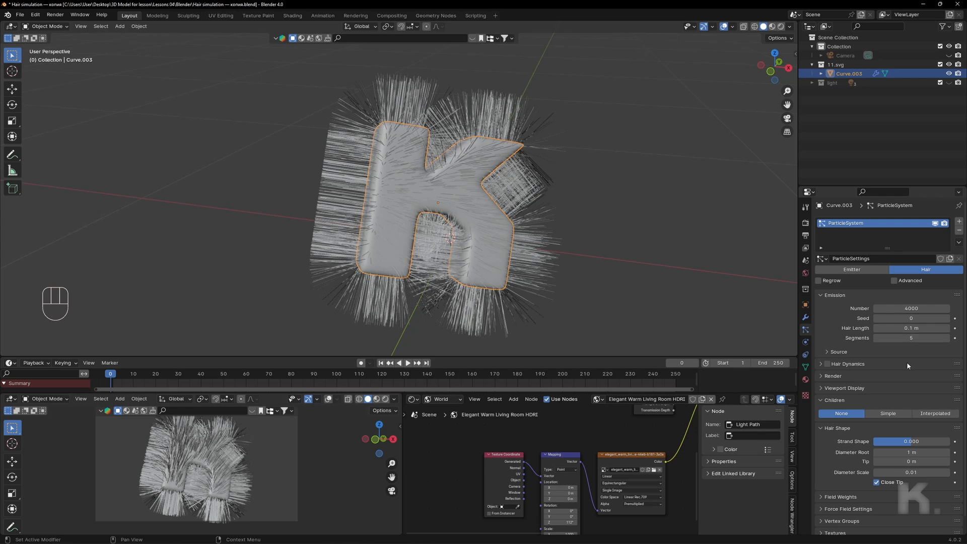
scroll(907, 364, "down", 1)
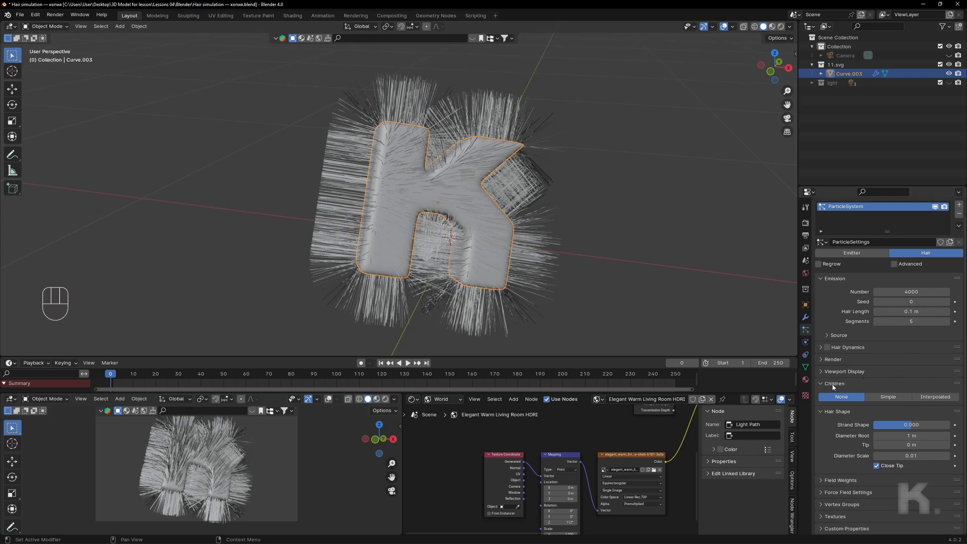
left_click(951, 400)
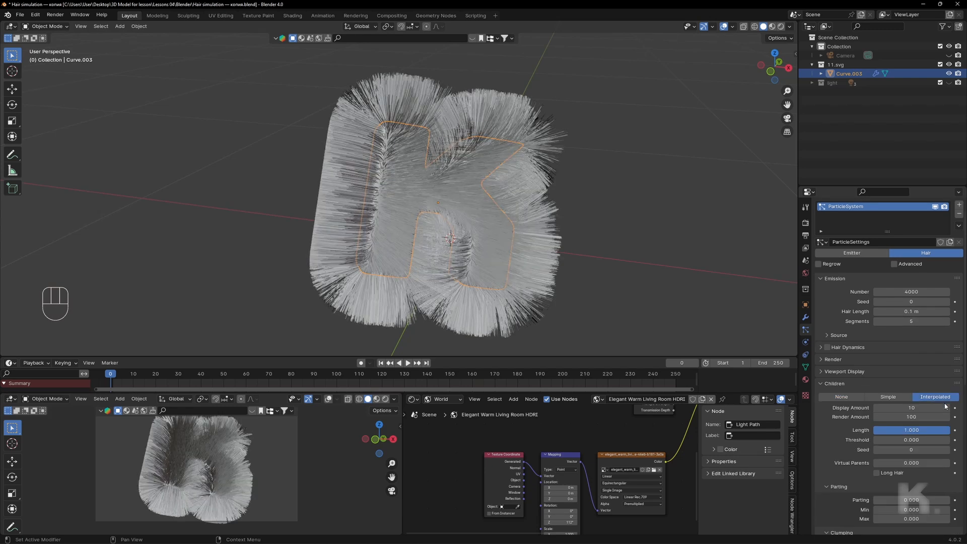
middle_click_drag(564, 219, 647, 270)
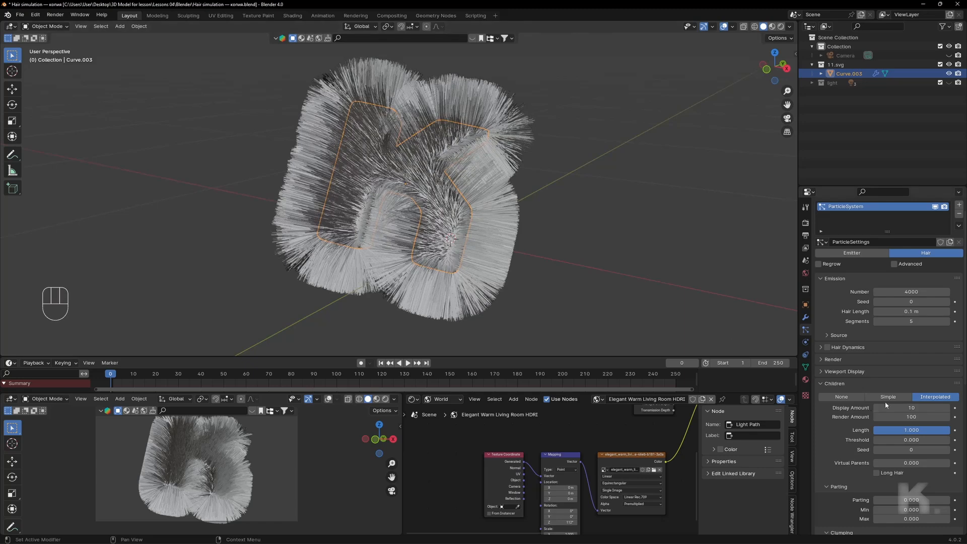
scroll(462, 214, "up", 2)
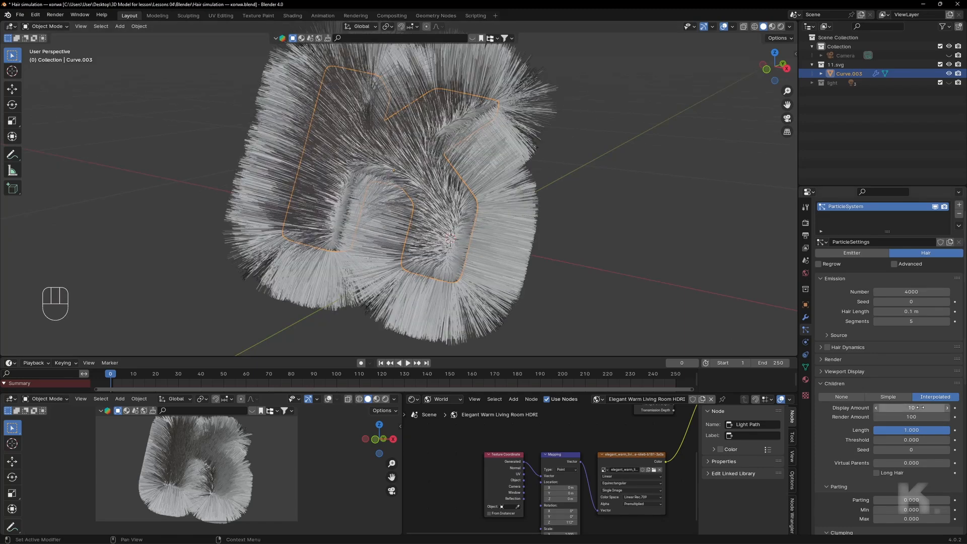
left_click_drag(920, 408, 896, 408)
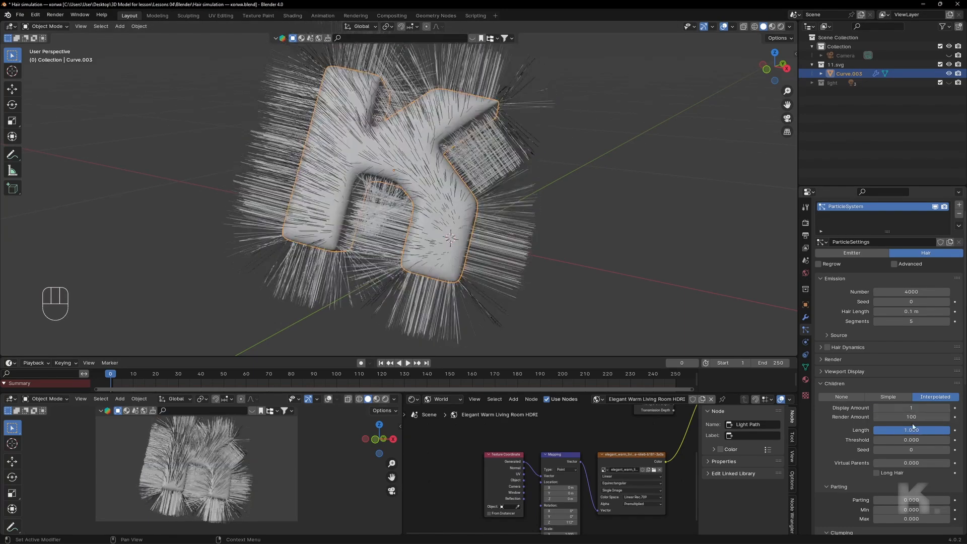
left_click(912, 408)
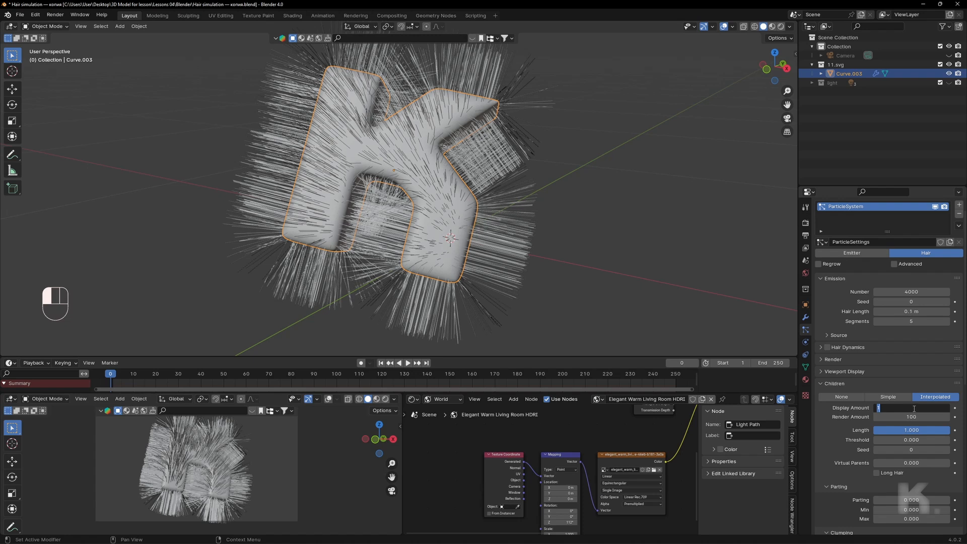
key("Return")
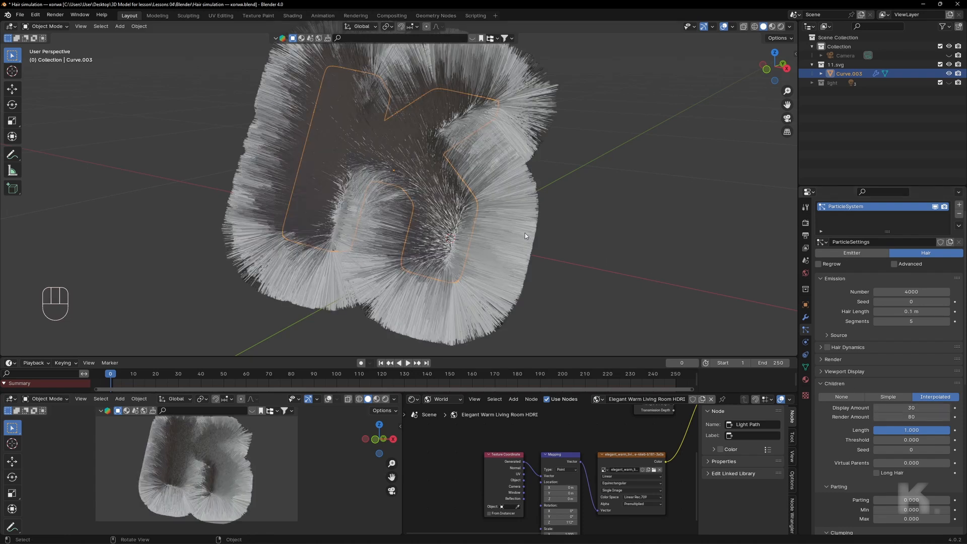
- Apply the object transform to the letter K
scroll(525, 235, "down", 3)
mouse_move(544, 243)
middle_mouse_down()
mouse_move(557, 240)
mouse_move(546, 205)
mouse_move(561, 246)
middle_mouse_up()
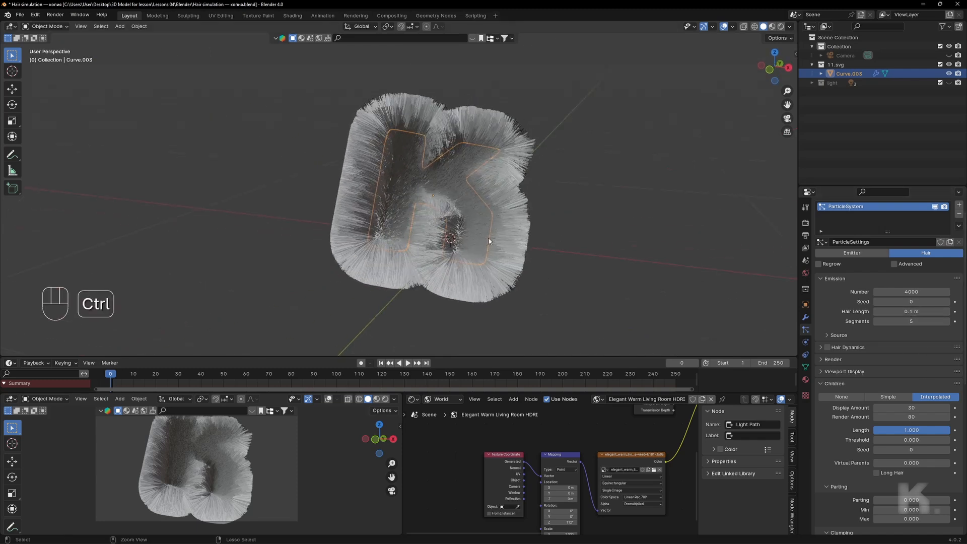
key("ctrl+a")
left_click(453, 264)
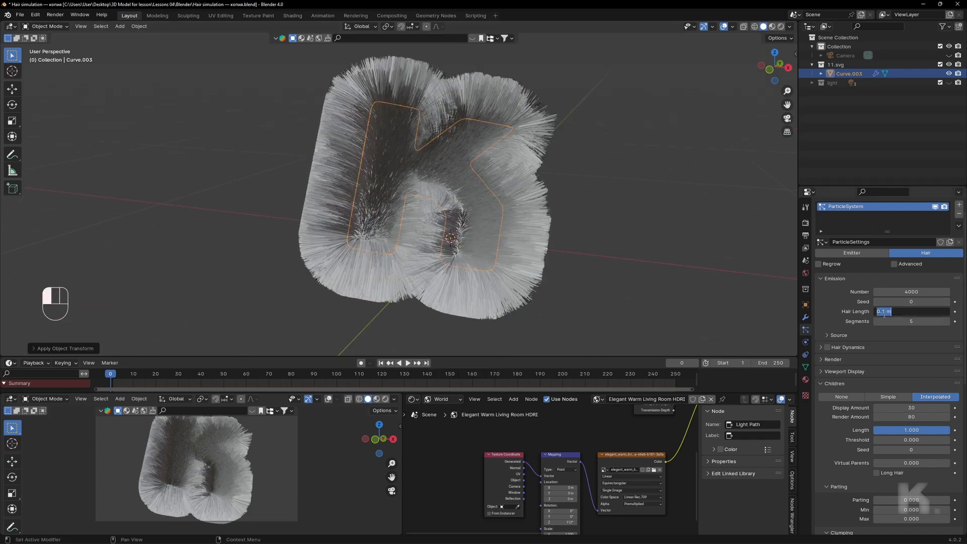
- Shorten the letter's fur by setting the hair length to 0.04 m
type("0")
key("Return")
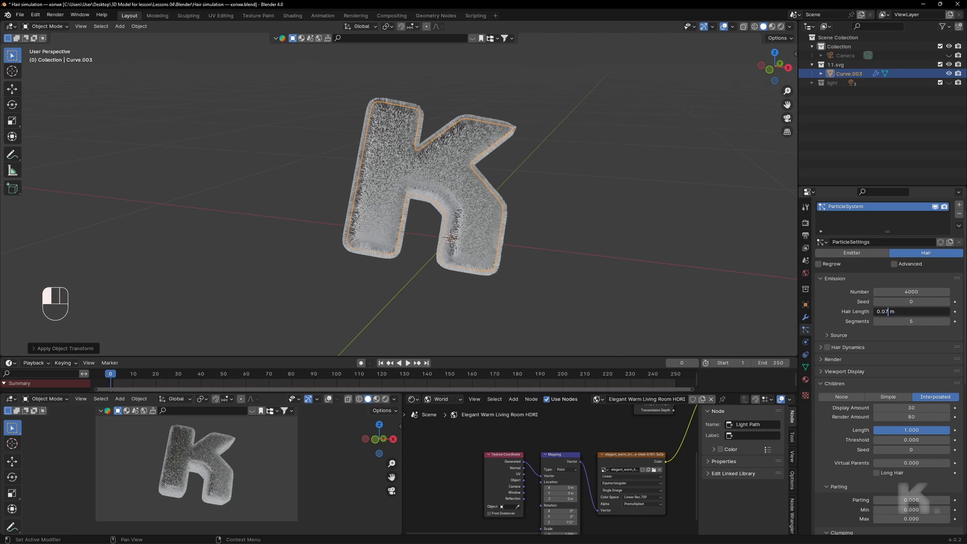
key("Return")
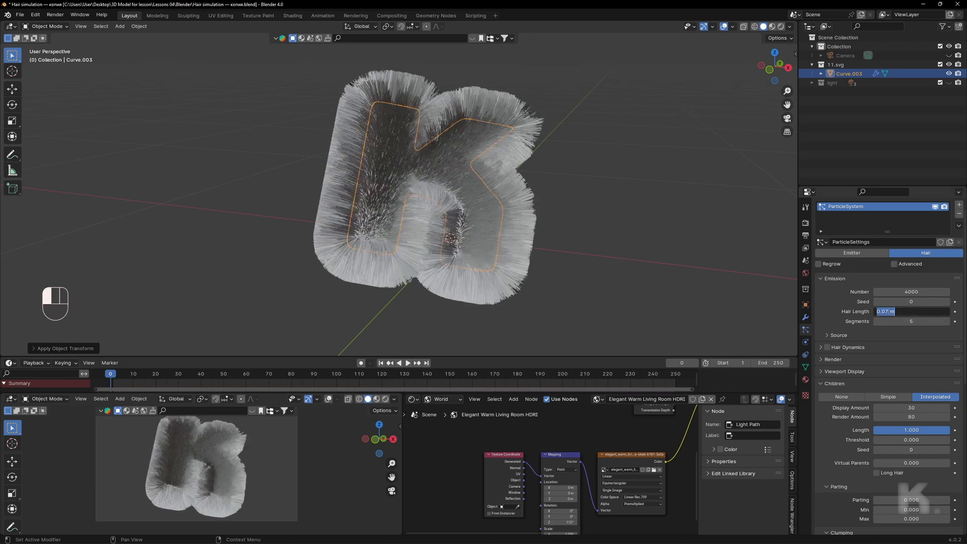
key("Return")
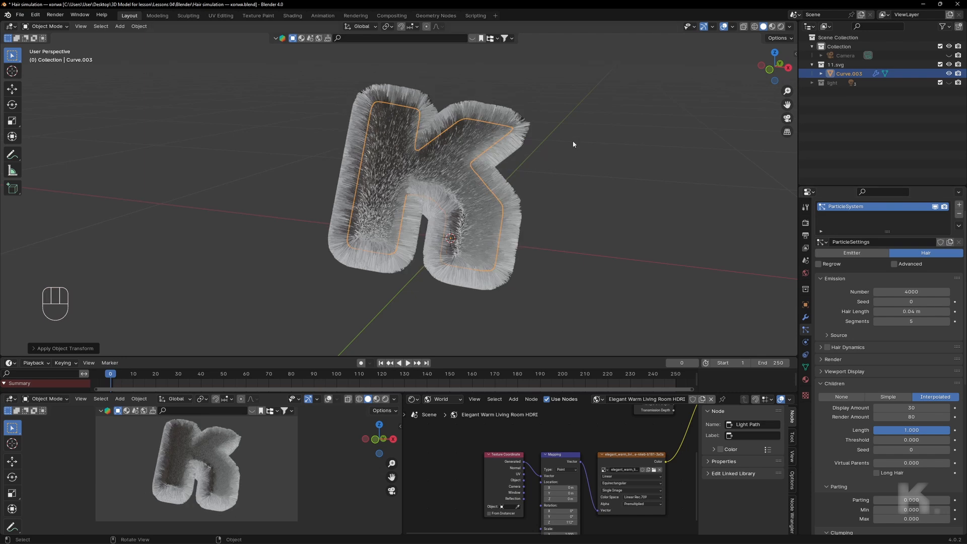
- Switch the small camera viewport to rendered shading and inspect the letter's fur up close
scroll(532, 236, "up", 5)
middle_click_drag(523, 243, 540, 261)
scroll(540, 261, "down", 4)
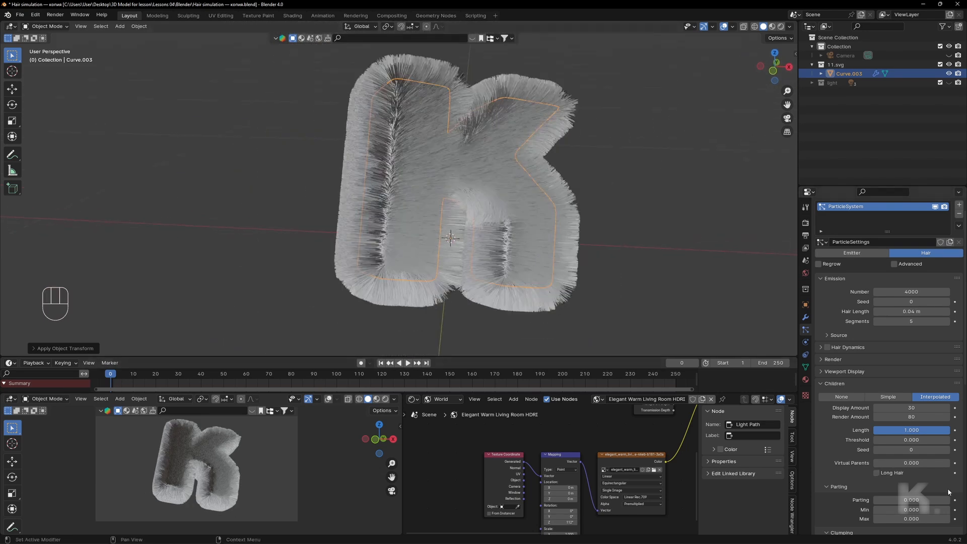
scroll(935, 467, "down", 5)
scroll(917, 452, "down", 8)
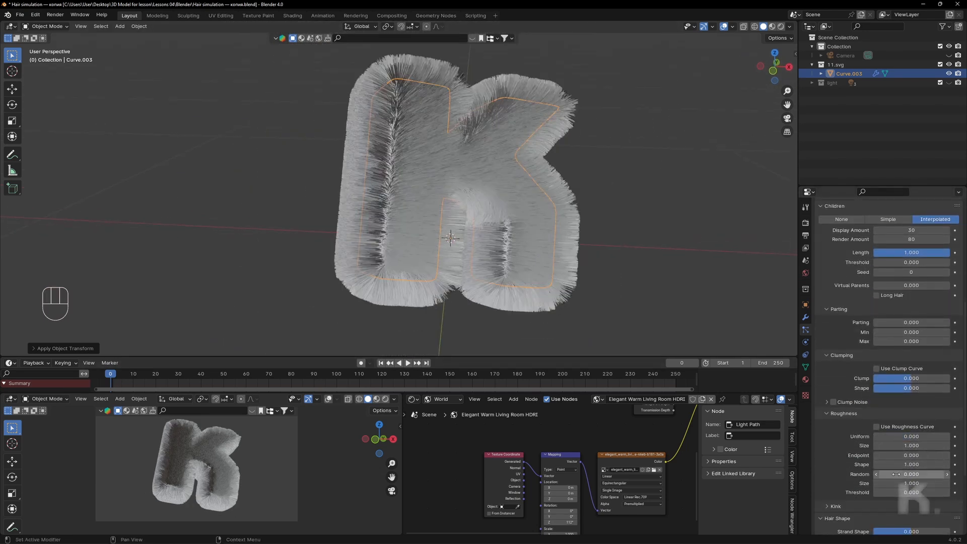
scroll(458, 212, "up", 6)
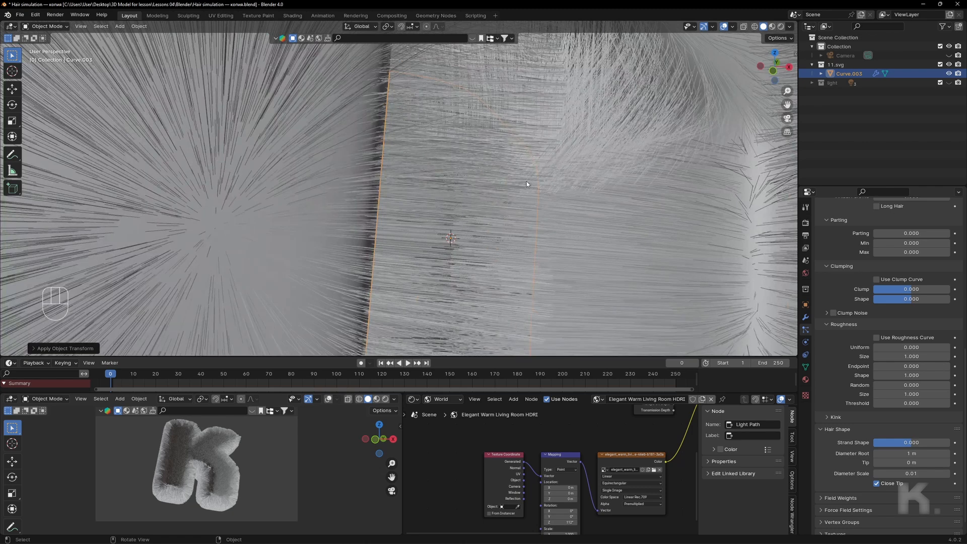
scroll(460, 172, "down", 5)
left_click(385, 399)
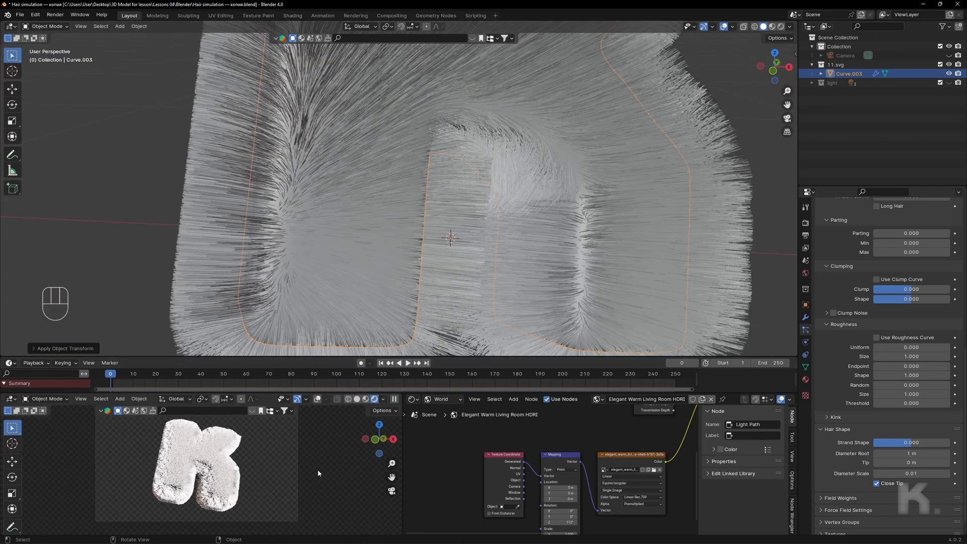
scroll(213, 497, "up", 2)
scroll(221, 487, "up", 5)
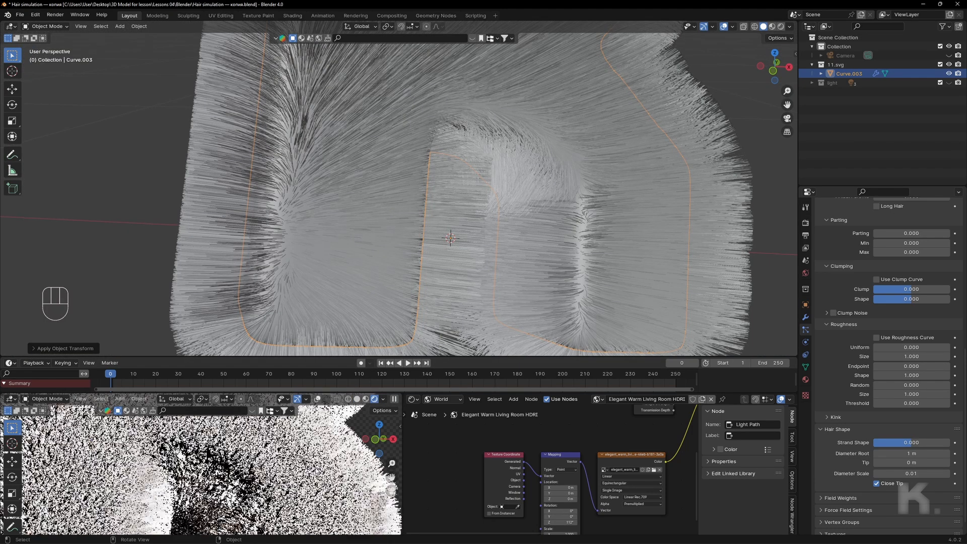
scroll(243, 471, "up", 4)
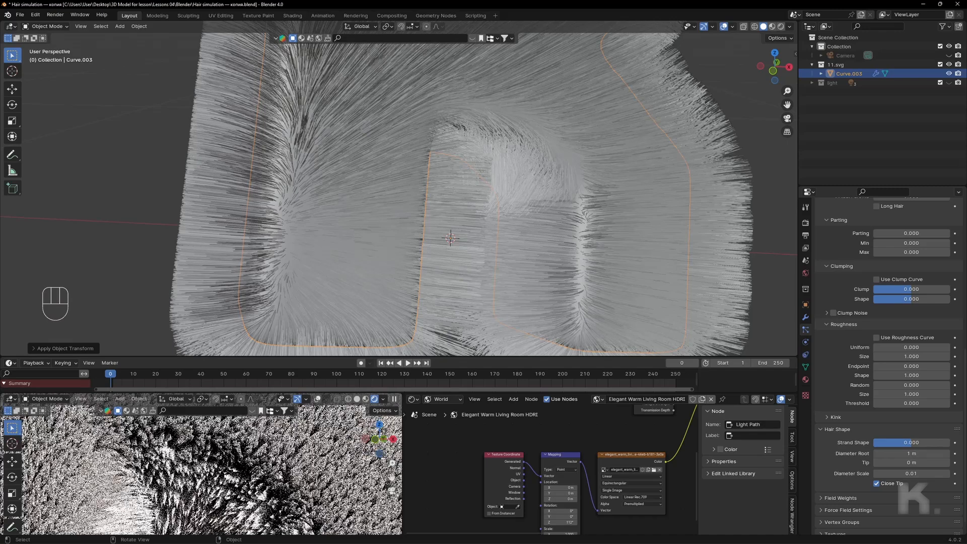
middle_click_drag(244, 471, 202, 476, "shift")
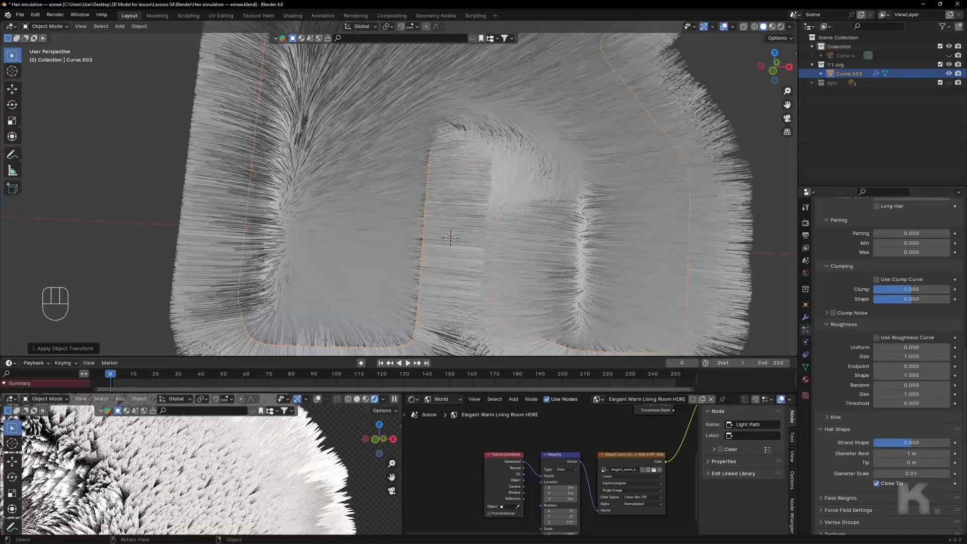
- Thin the strands in the hair shape settings by setting the root diameter to 0.12 m
left_click(829, 327)
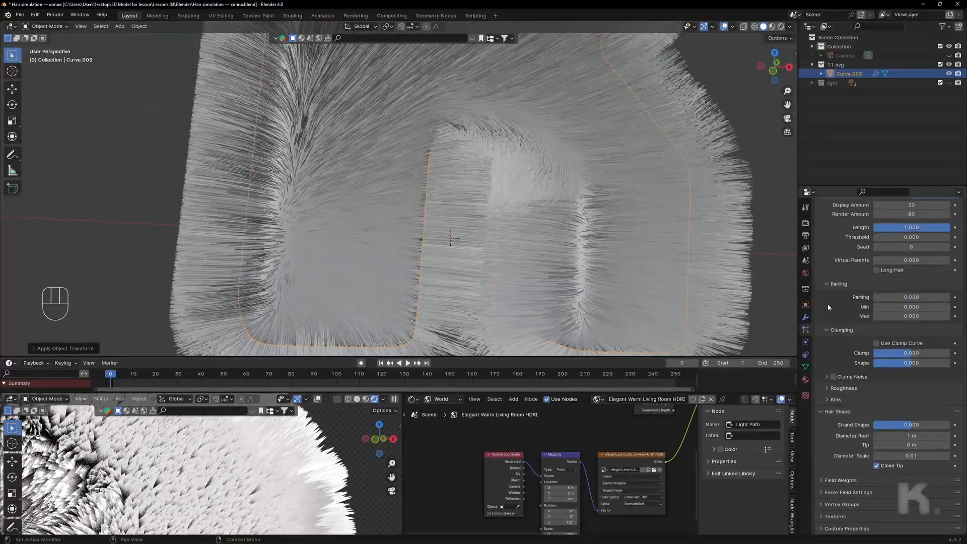
left_click(828, 333)
left_click(826, 333)
left_click(821, 264)
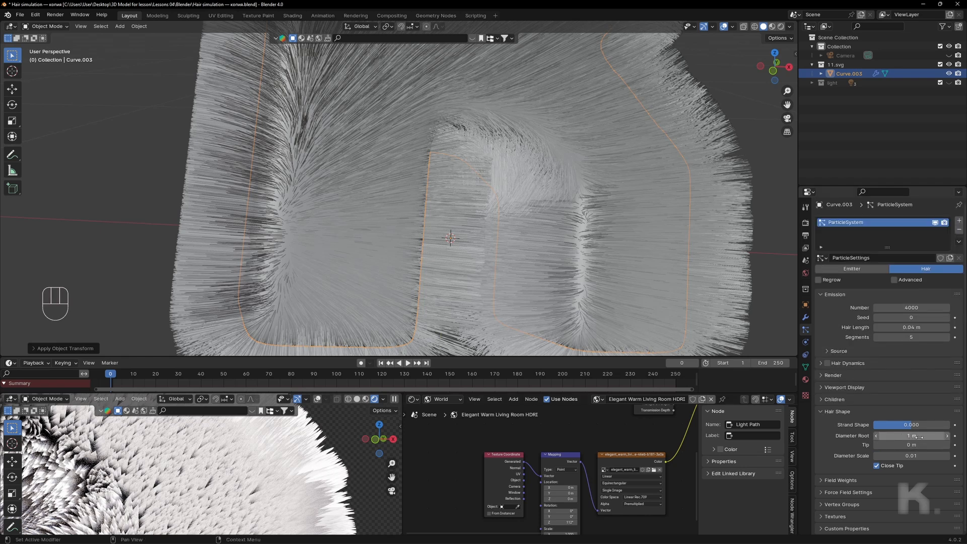
left_click_drag(911, 435, 885, 436)
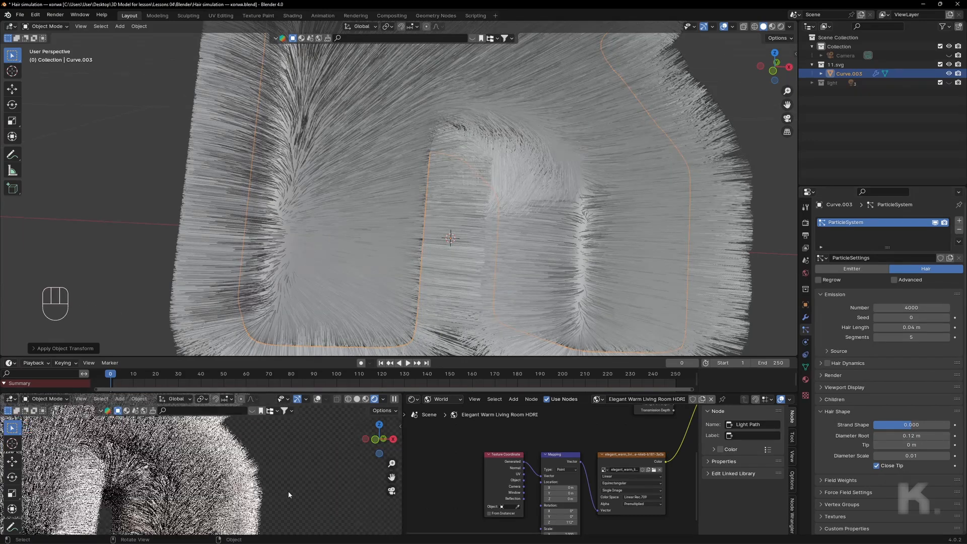
- Set the parting of the hair children to 0.385
scroll(236, 486, "up", 3)
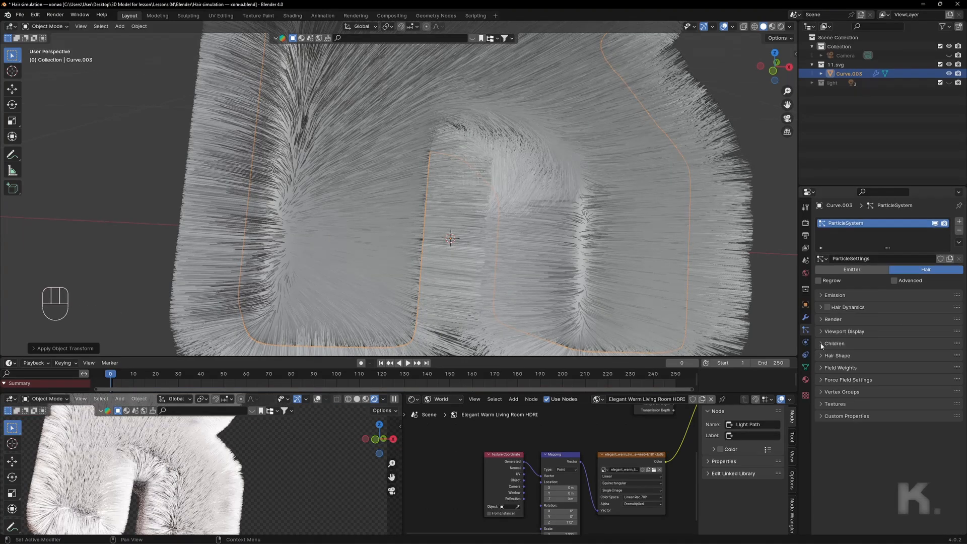
left_click(821, 344)
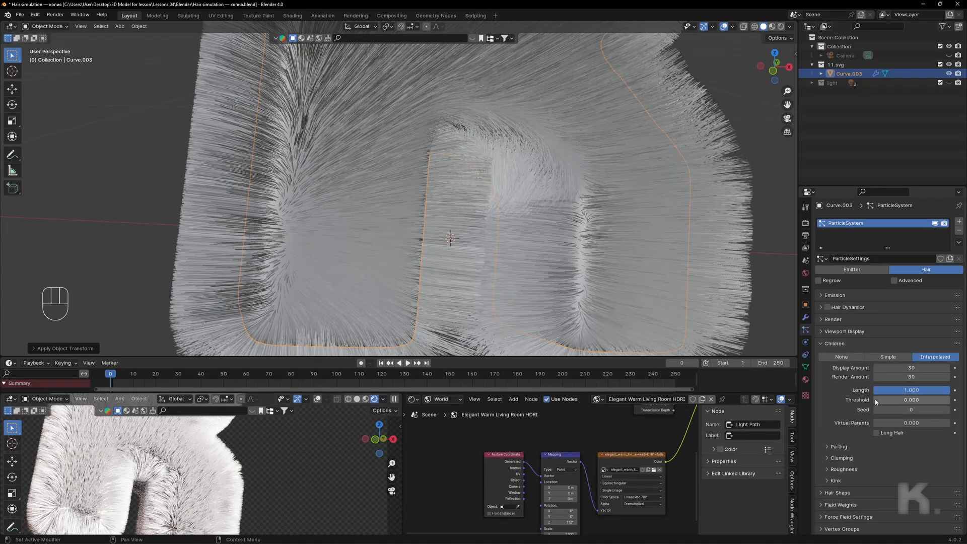
scroll(874, 404, "down", 2)
left_click(840, 431)
mouse_move(914, 442)
left_mouse_down()
mouse_move(952, 442)
mouse_move(915, 442)
mouse_move(929, 442)
left_mouse_up()
- Set the clumping of the hair children to a clump of 0.137 and a shape of 0.370
scroll(846, 429, "down", 2)
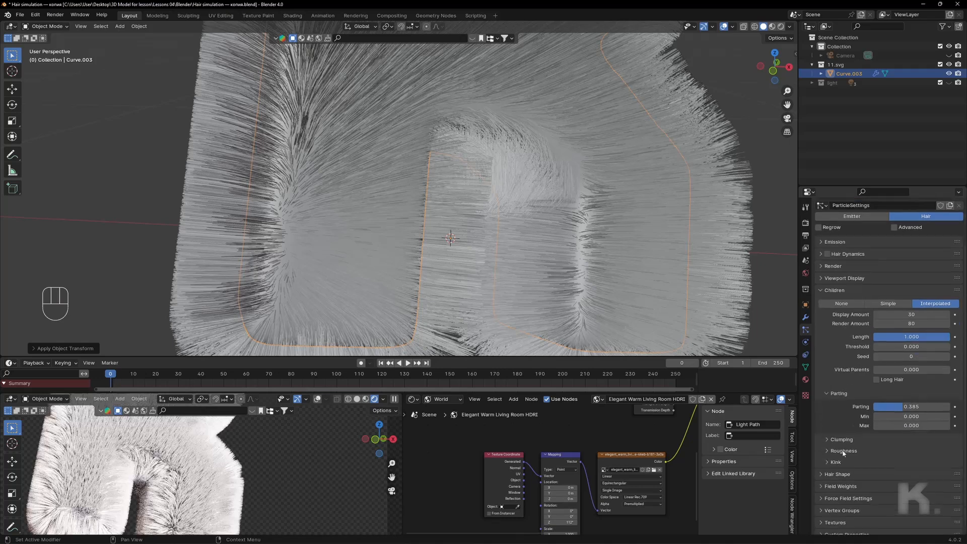
left_click(843, 440)
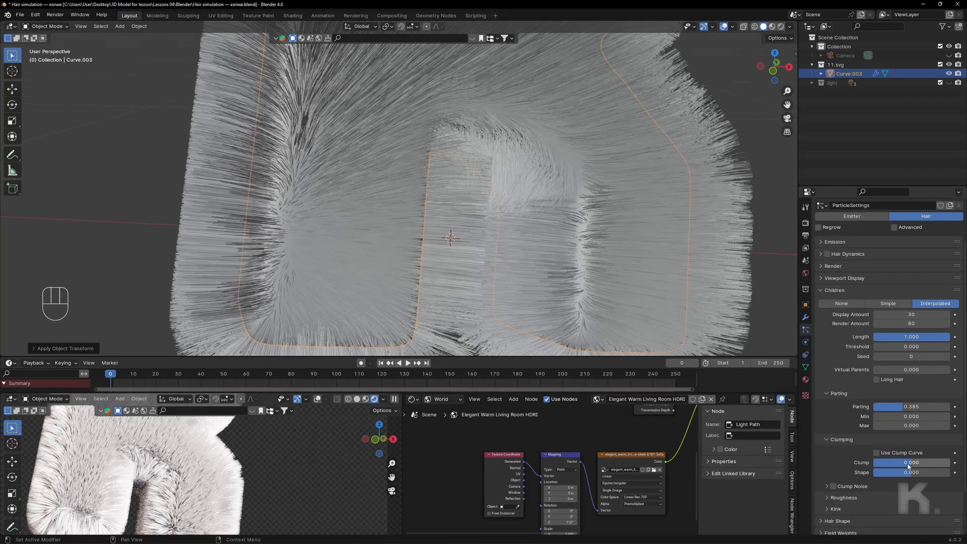
left_click_drag(908, 465, 965, 464)
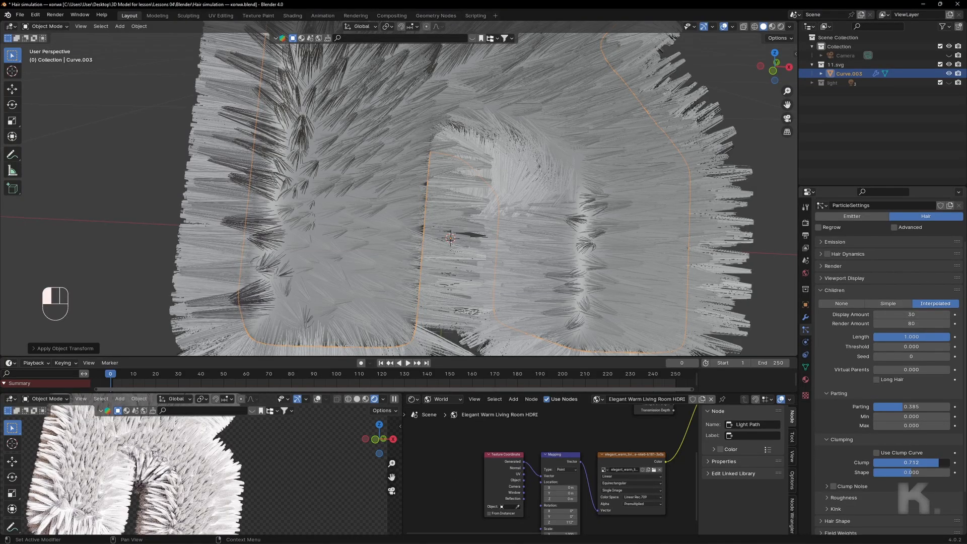
left_click_drag(964, 464, 885, 465)
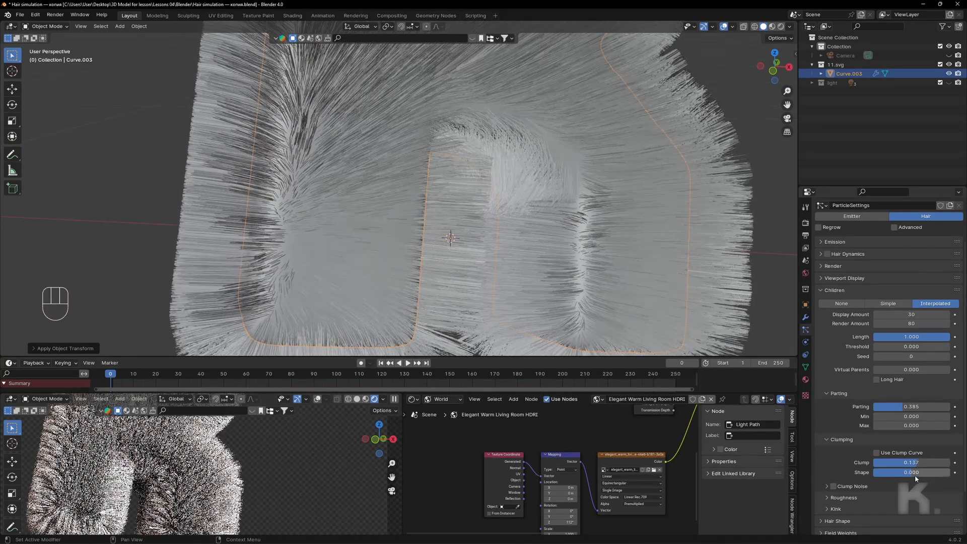
left_click_drag(916, 473, 944, 474)
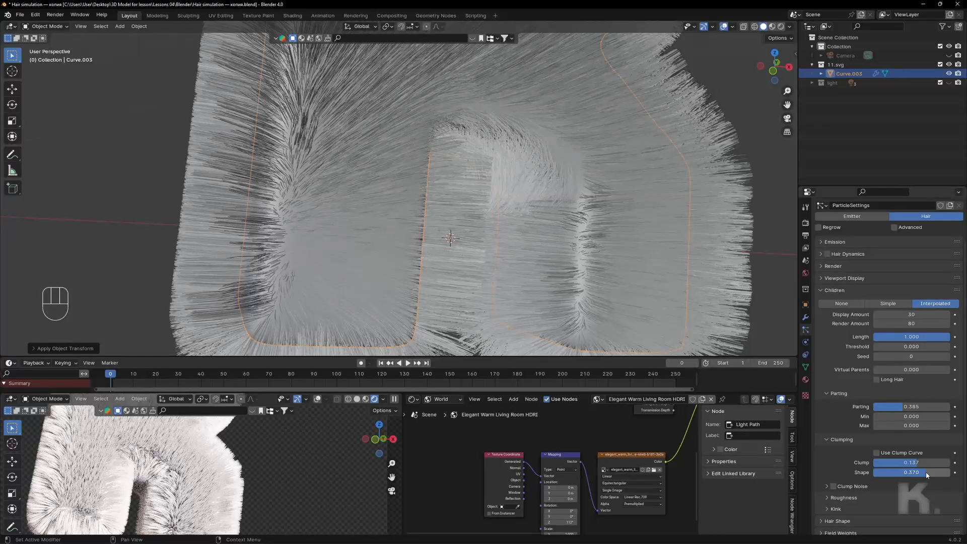
- Set the roughness of the hair children to a uniform value of 0.012 and an endpoint value of 0.003
scroll(840, 484, "down", 2)
left_click(838, 446)
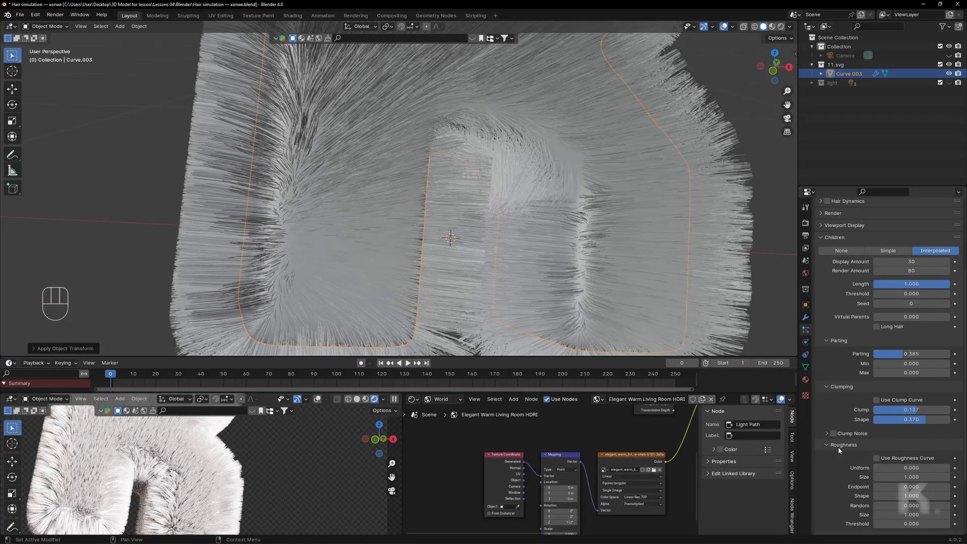
scroll(838, 446, "down", 2)
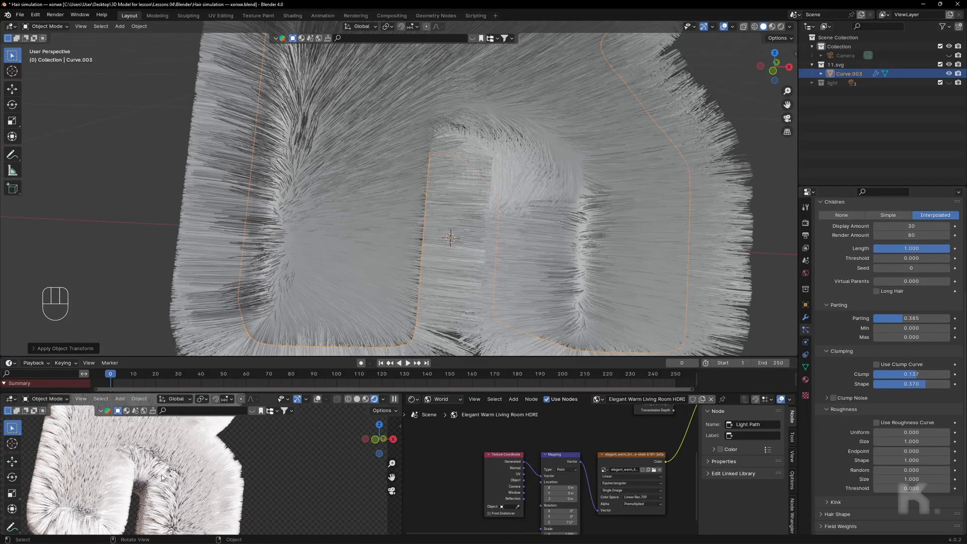
middle_click_drag(89, 469, 140, 482)
scroll(80, 443, "up", 6)
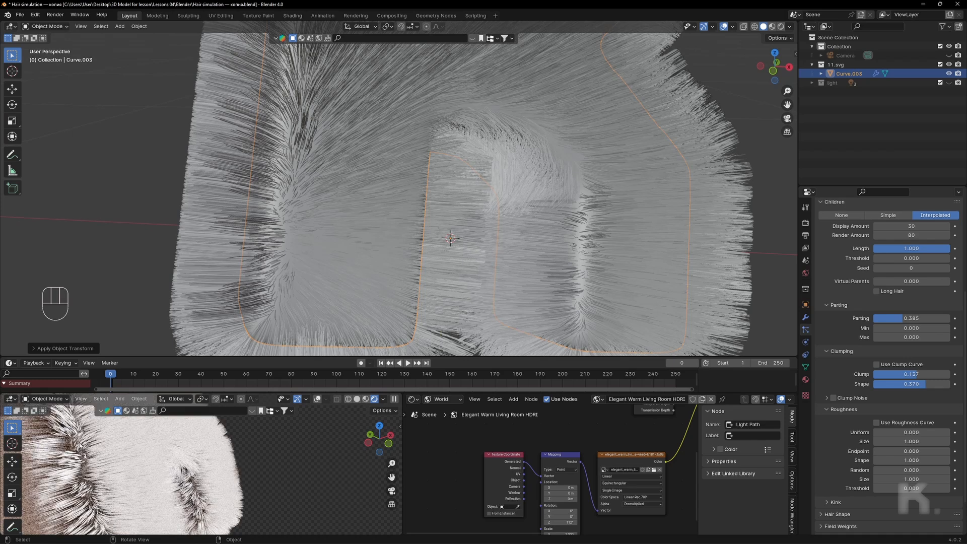
mouse_move(258, 482)
middle_mouse_down()
mouse_move(189, 460)
mouse_move(276, 488)
middle_mouse_up()
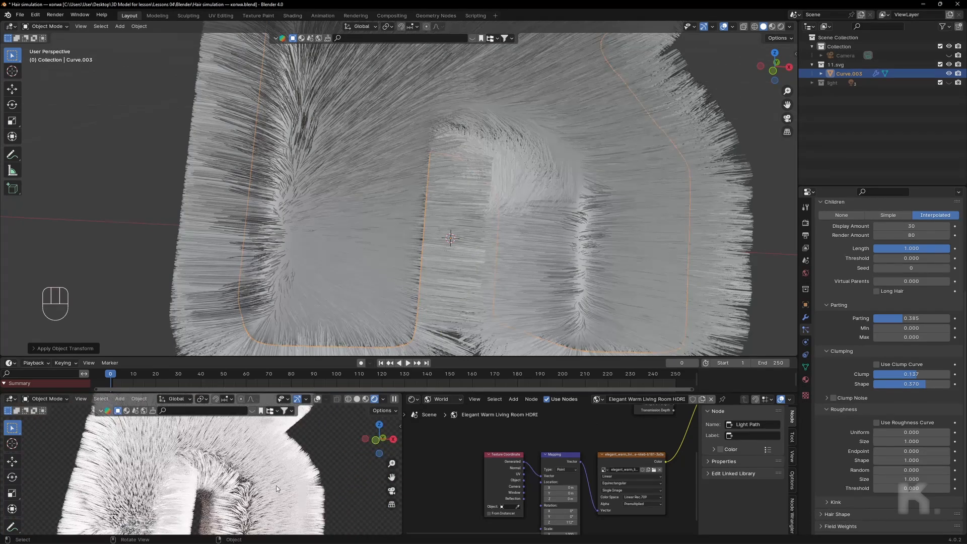
scroll(276, 486, "up", 1)
scroll(276, 466, "up", 1)
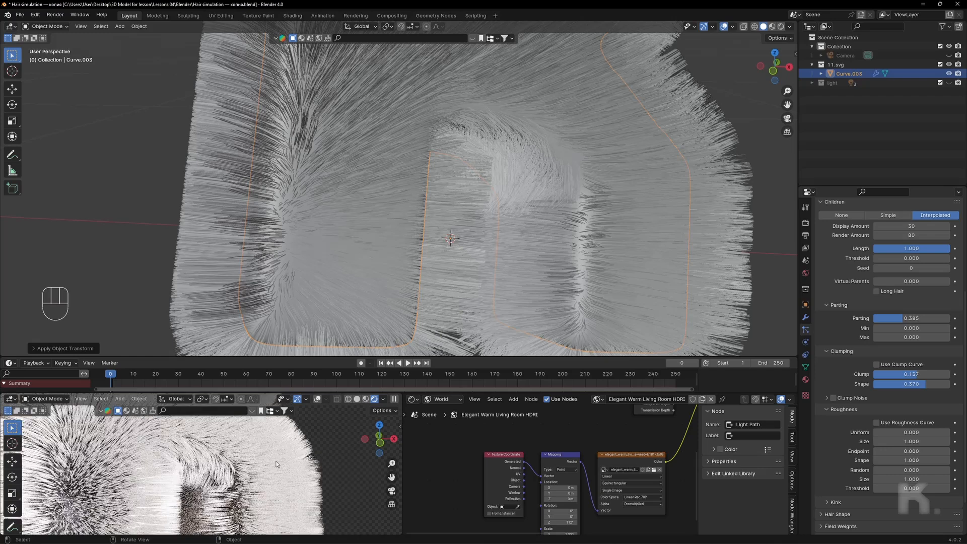
scroll(276, 464, "up", 1)
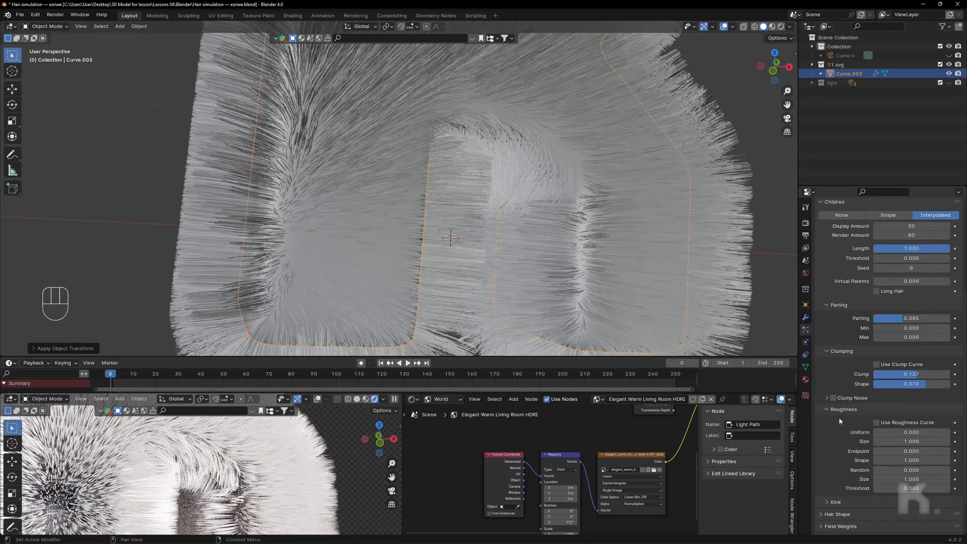
mouse_move(912, 432)
left_mouse_down()
mouse_move(923, 432)
mouse_move(913, 451)
left_mouse_up()
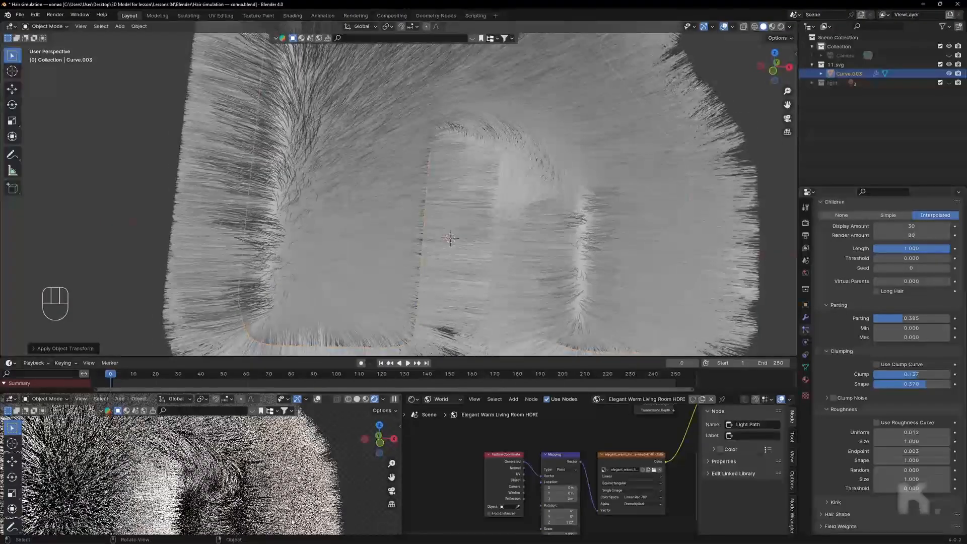
- Set the random roughness of the hair children to 0.013 with a threshold of 0.346
scroll(282, 491, "down", 2)
middle_click_drag(291, 488, 286, 456)
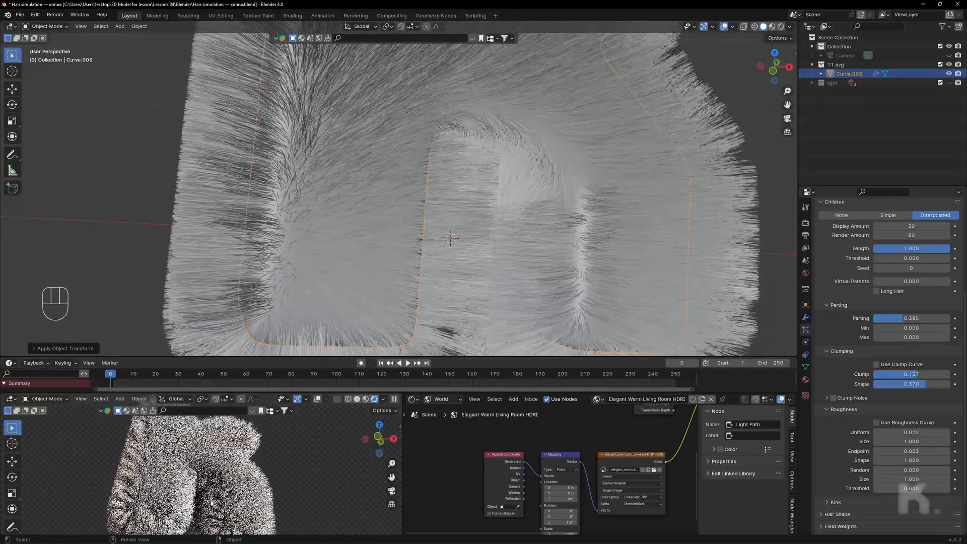
scroll(286, 456, "up", 3)
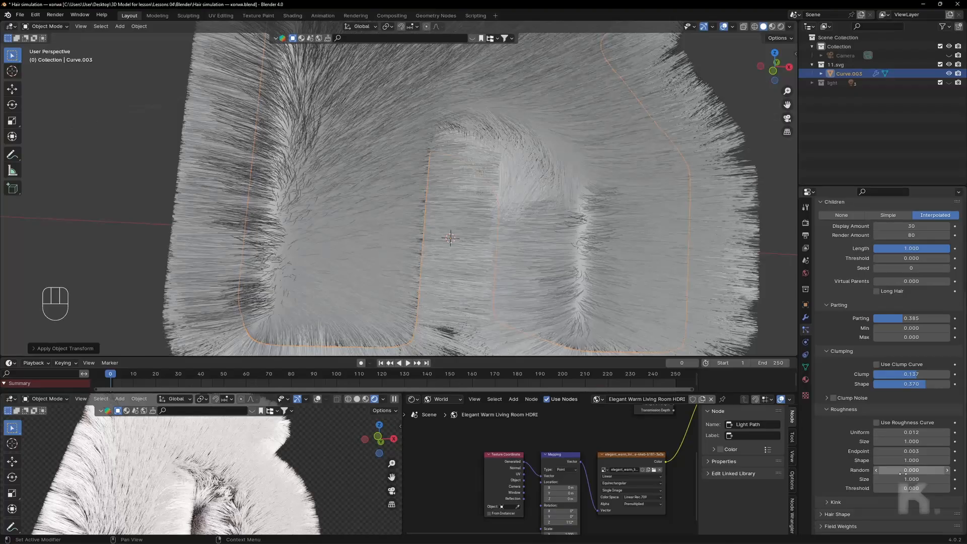
left_click_drag(902, 474, 890, 491)
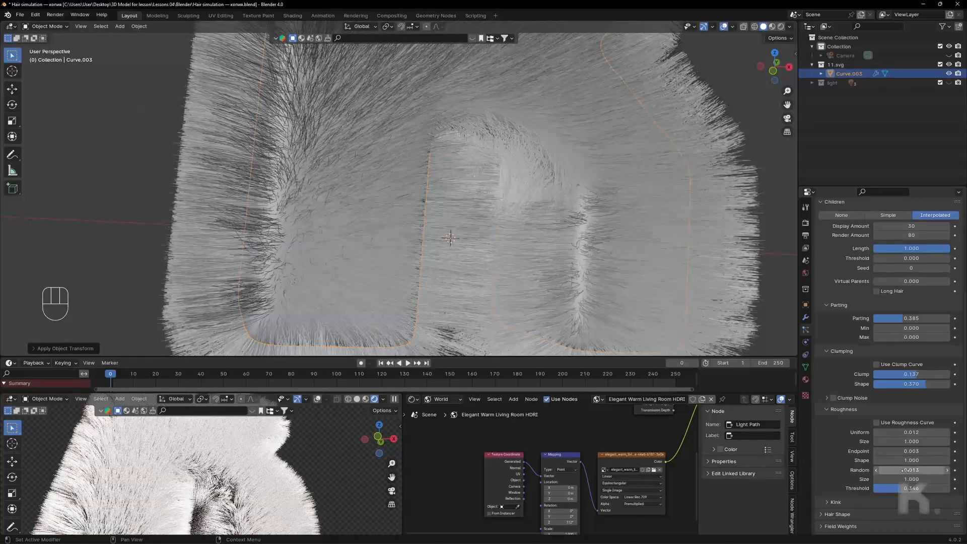
- Set the uniform roughness size to 0.918 and the endpoint roughness shape to 0
left_click_drag(912, 441, 905, 442)
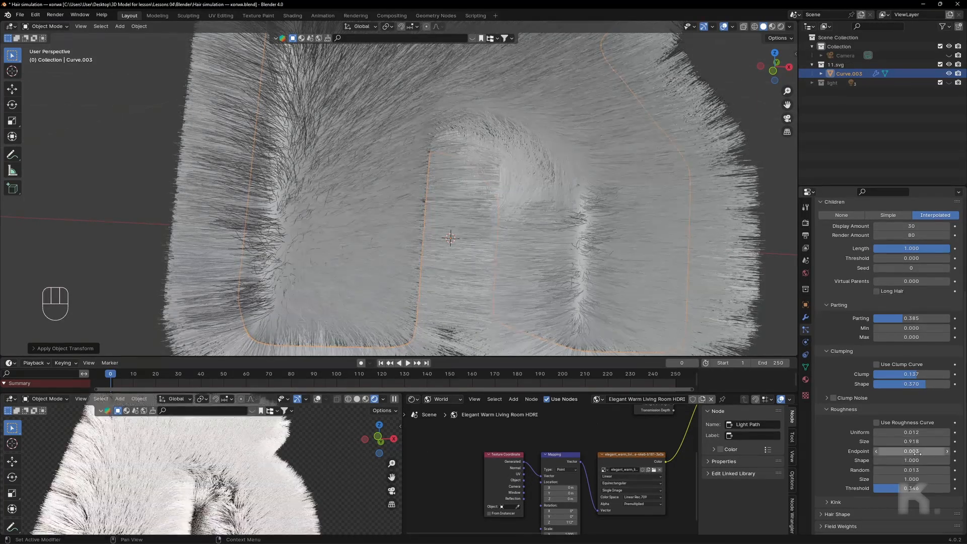
key("BackSpace")
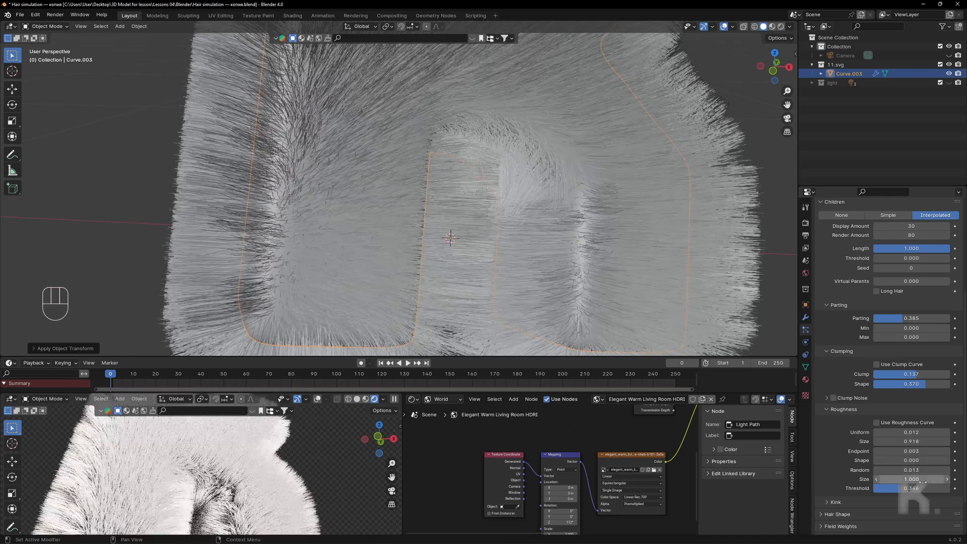
left_click(846, 514)
scroll(870, 472, "down", 4)
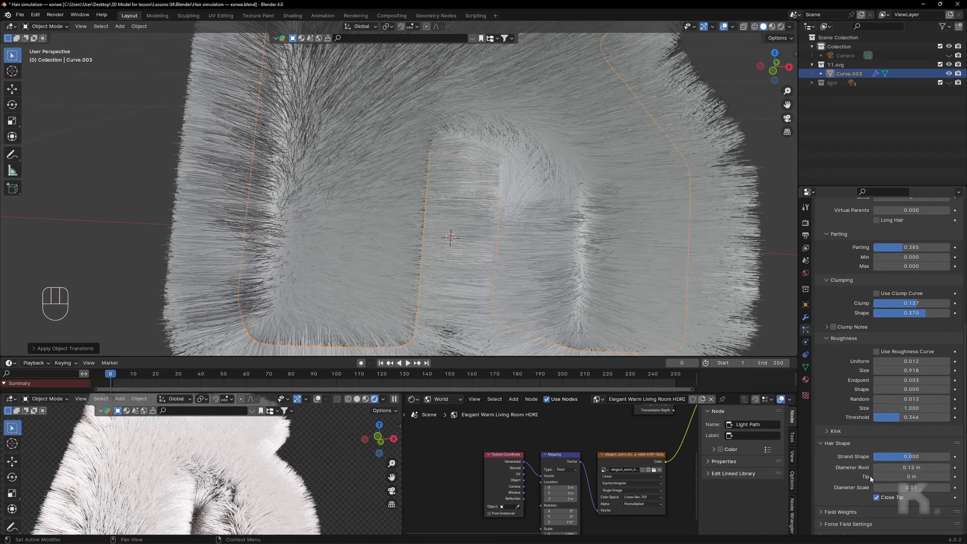
left_click(856, 443)
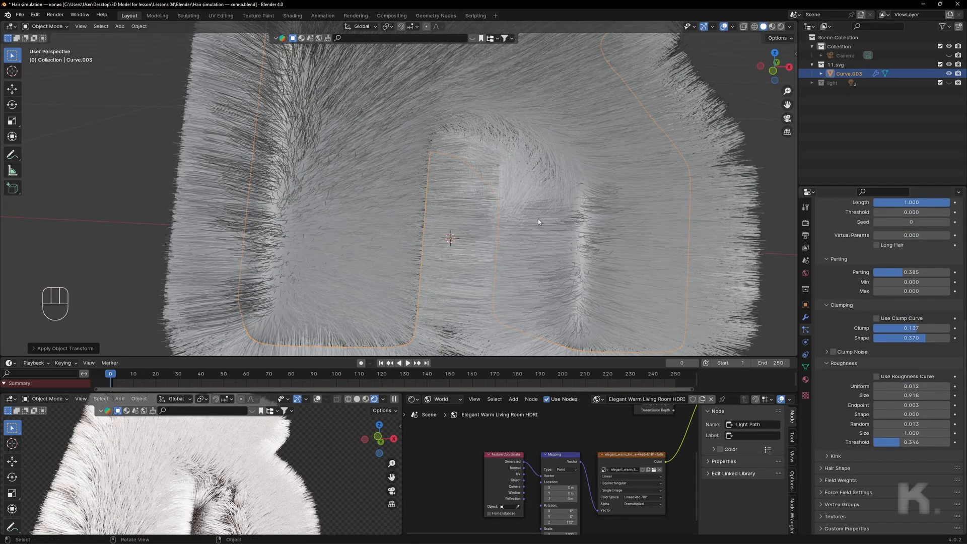
- Shorten the fur by setting the hair length in the particle emission settings to 0.02 m
scroll(267, 473, "down", 6)
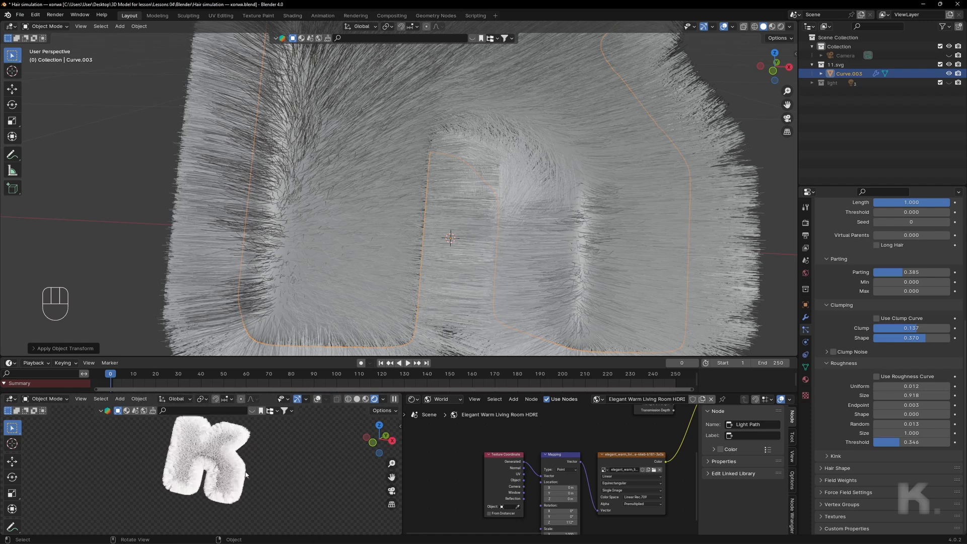
scroll(246, 475, "up", 5)
scroll(867, 323, "up", 10)
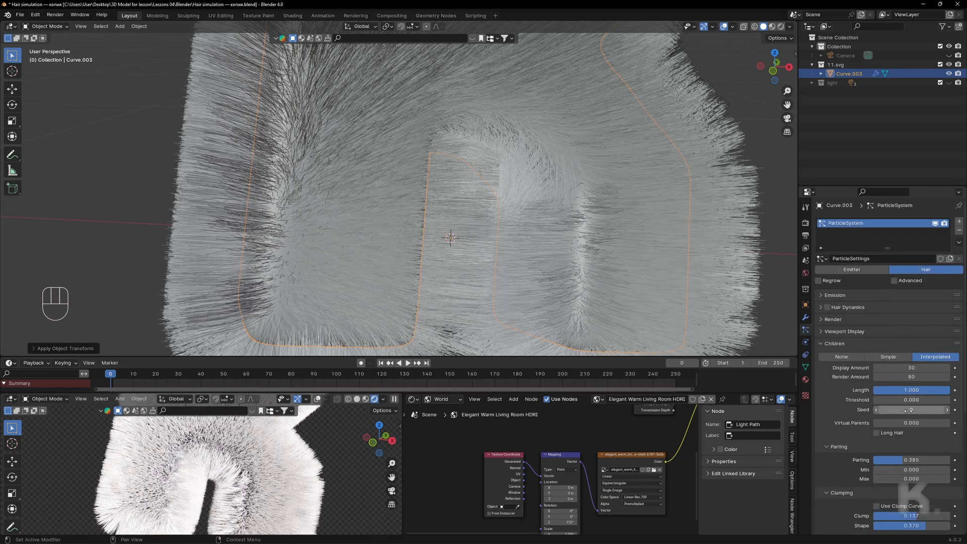
left_click(821, 295)
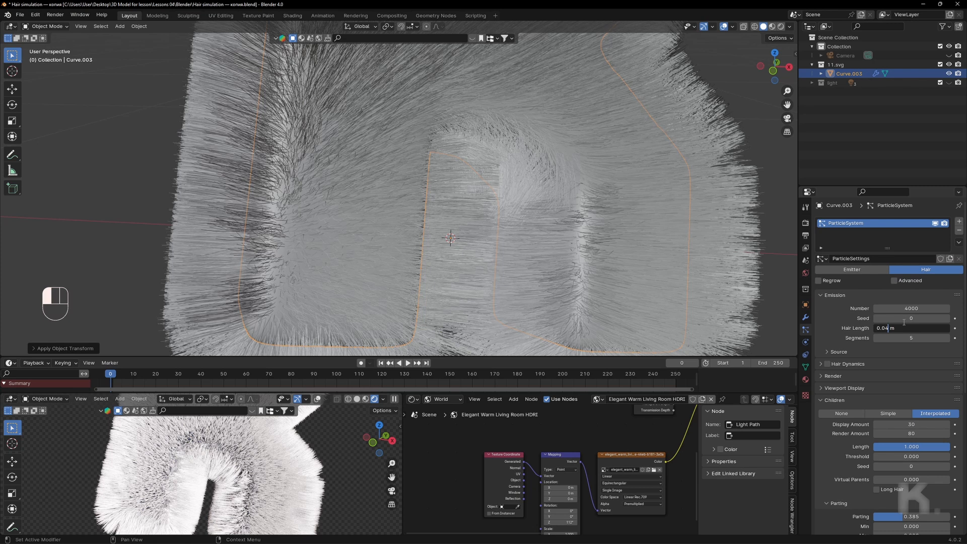
key("BackSpace")
type("2")
key("Return")
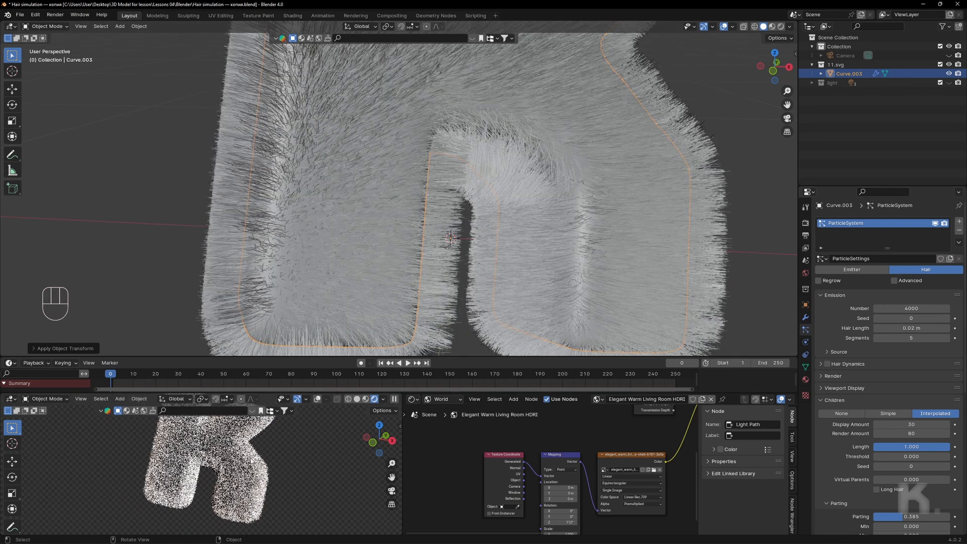
- Adjust the roughness of the hair children to a uniform value of 0.005 and a random value of 0.018
scroll(260, 496, "up", 5)
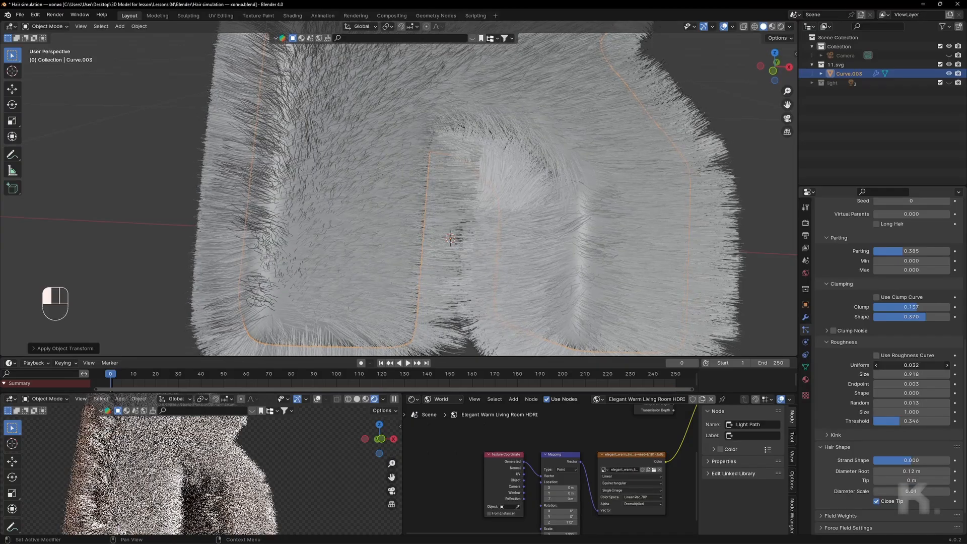
left_click_drag(911, 366, 892, 365)
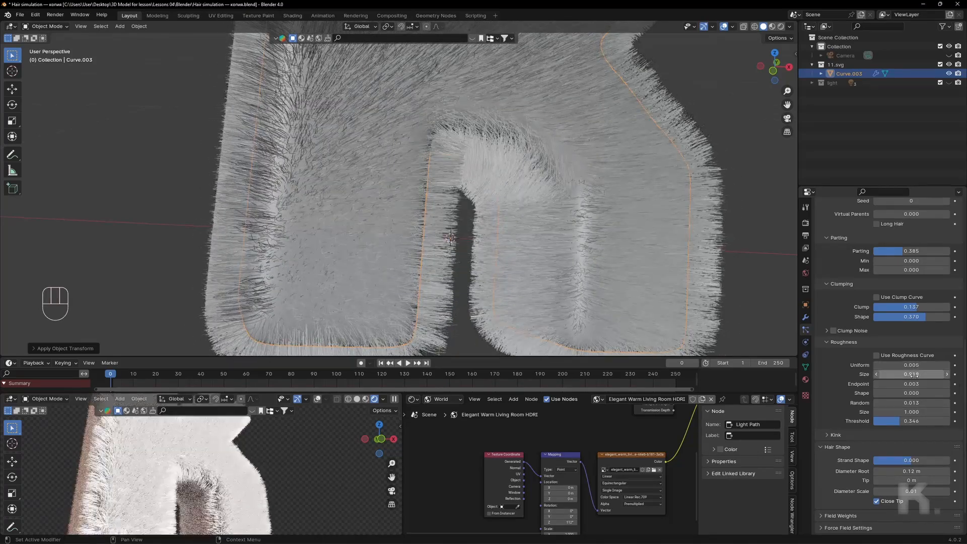
mouse_move(911, 403)
left_mouse_down()
mouse_move(922, 403)
mouse_move(907, 402)
left_mouse_up()
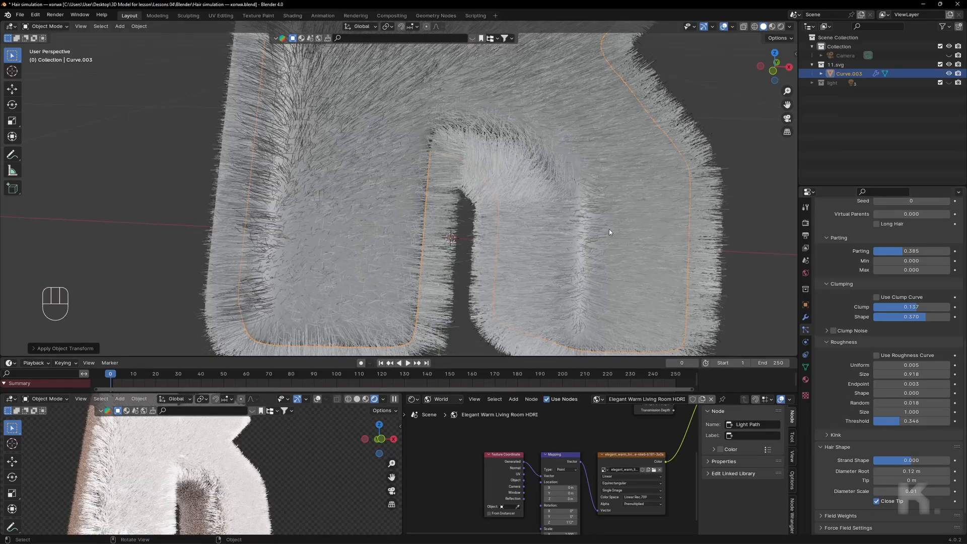
- Create a new material for the letter in the object shader nodes and delete its Principled BSDF node
left_click(445, 422)
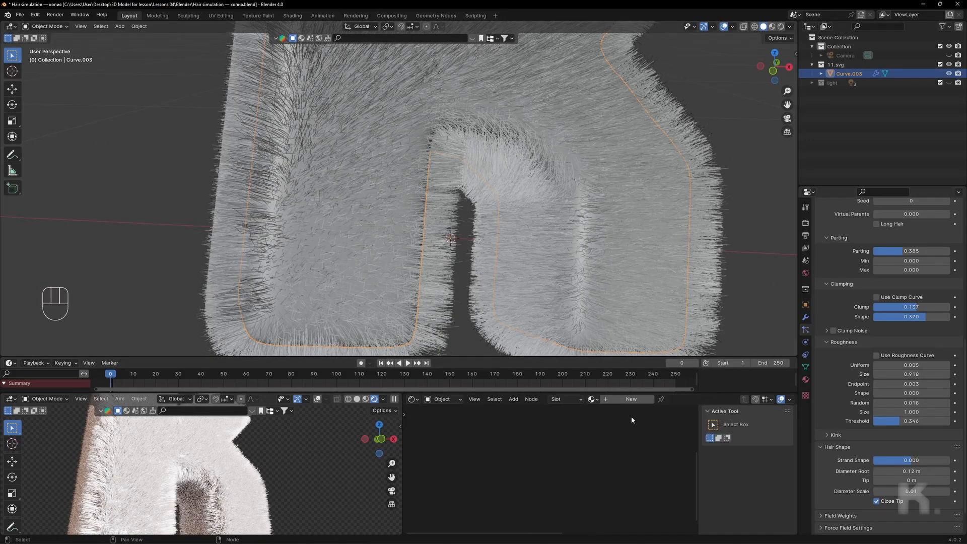
left_click(618, 403)
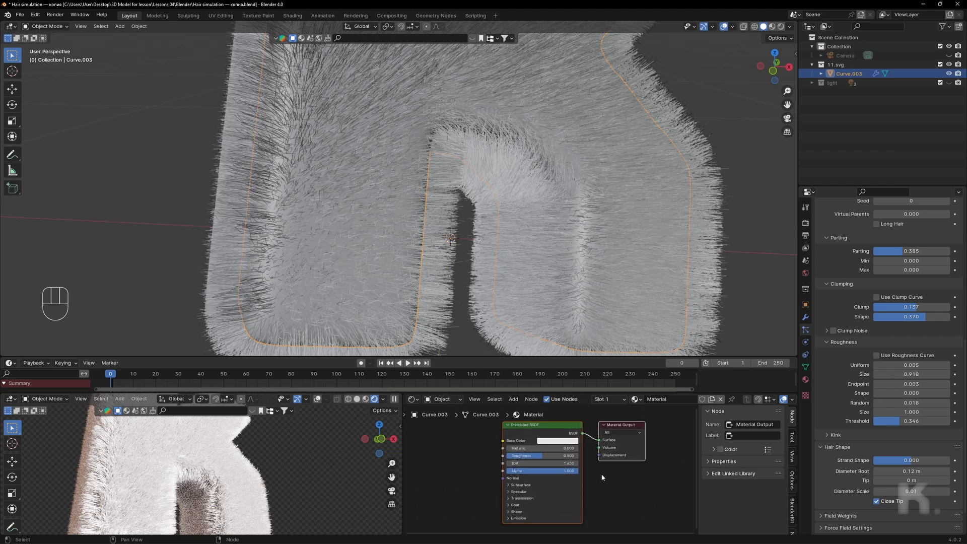
left_click(533, 463)
key("x")
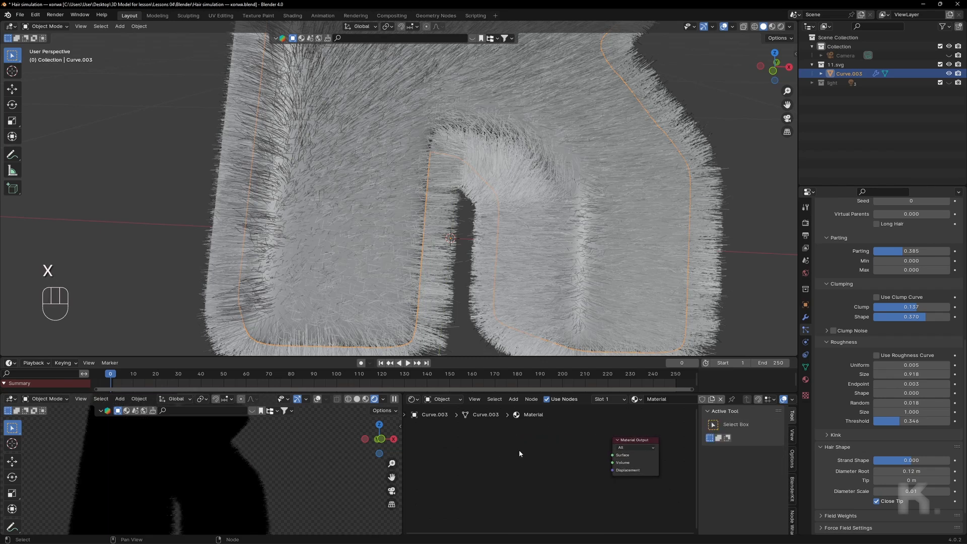
- Connect a new Principled Hair BSDF node to the Material Output's surface and give it a dark teal color
key("shift+a")
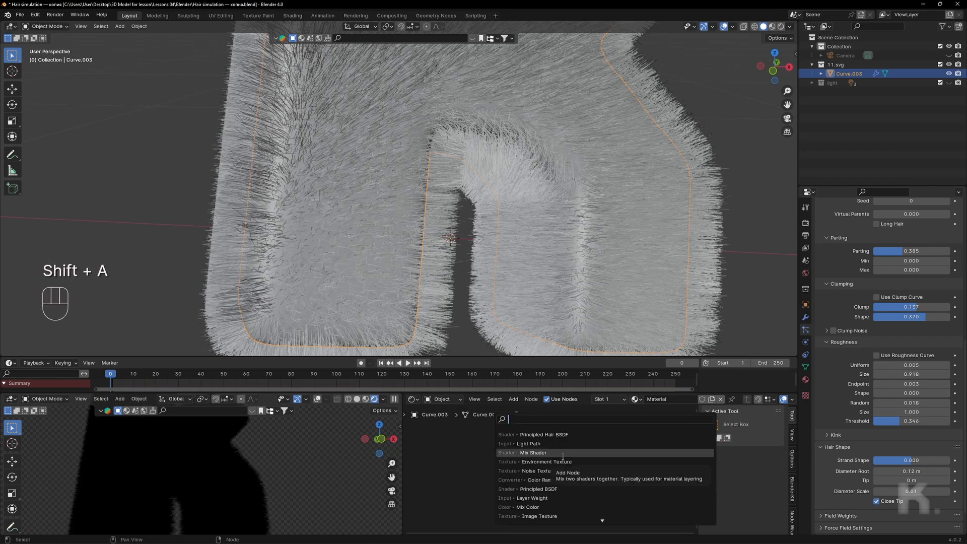
type("pri")
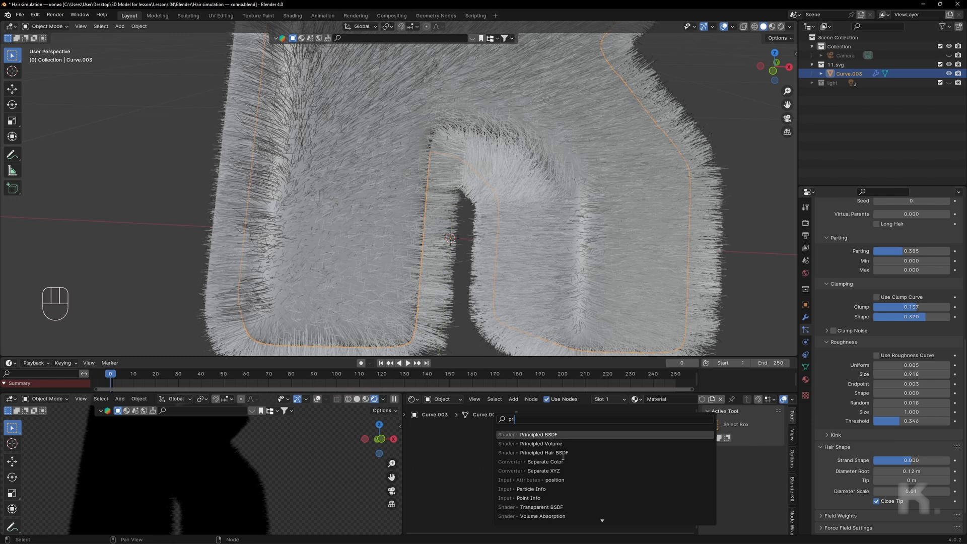
key("Down")
key("Down")
key("Return")
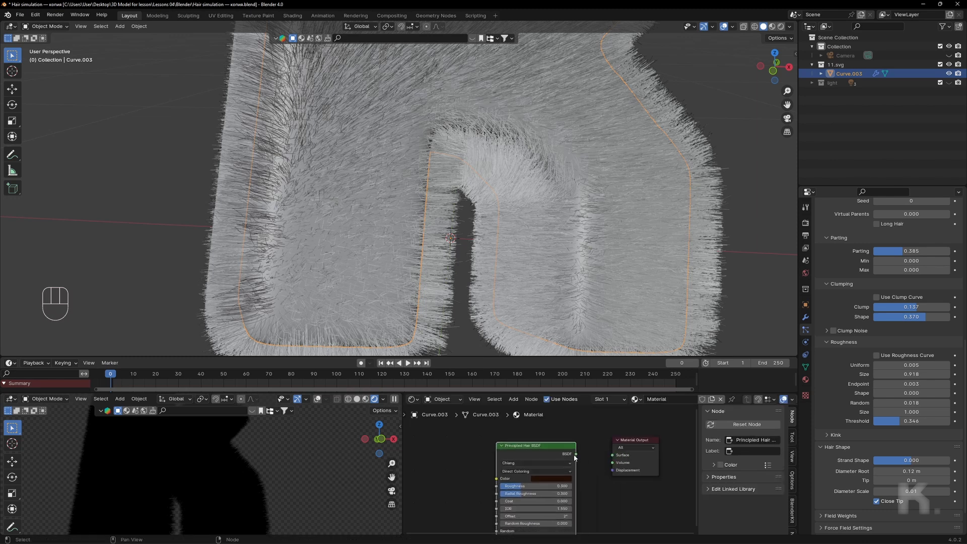
left_click_drag(575, 455, 613, 455)
left_click(554, 479)
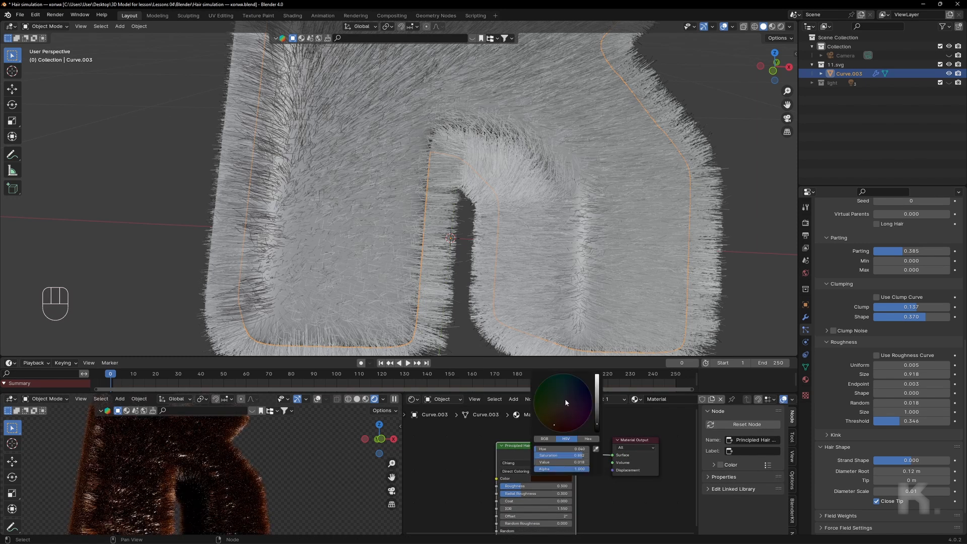
left_click(568, 392)
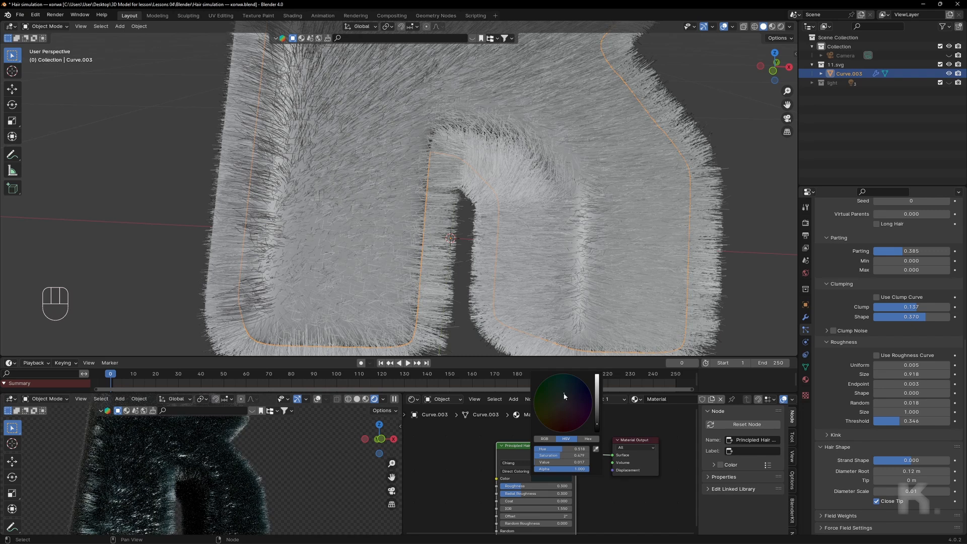
- Make the light collection visible in the viewport and render the scene as an image
left_click(949, 83)
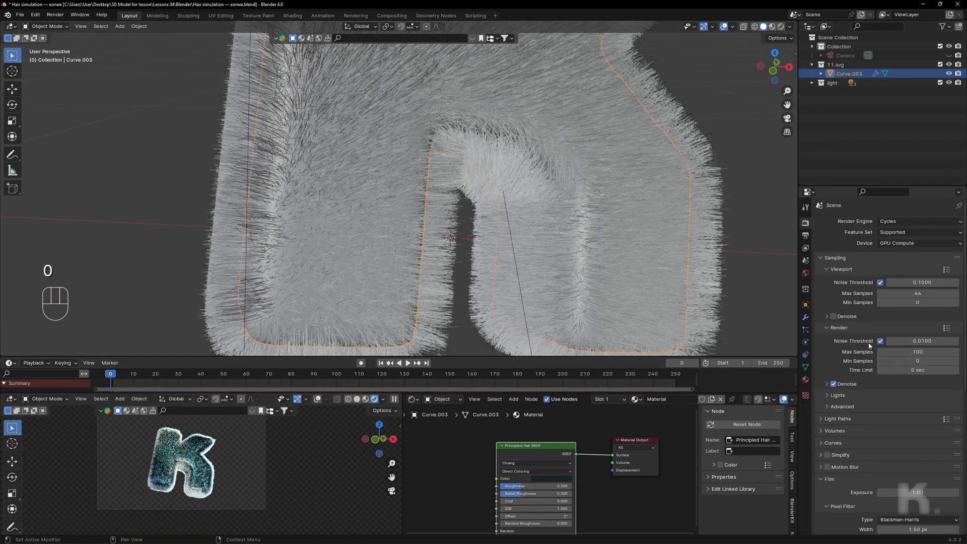
left_click(55, 14)
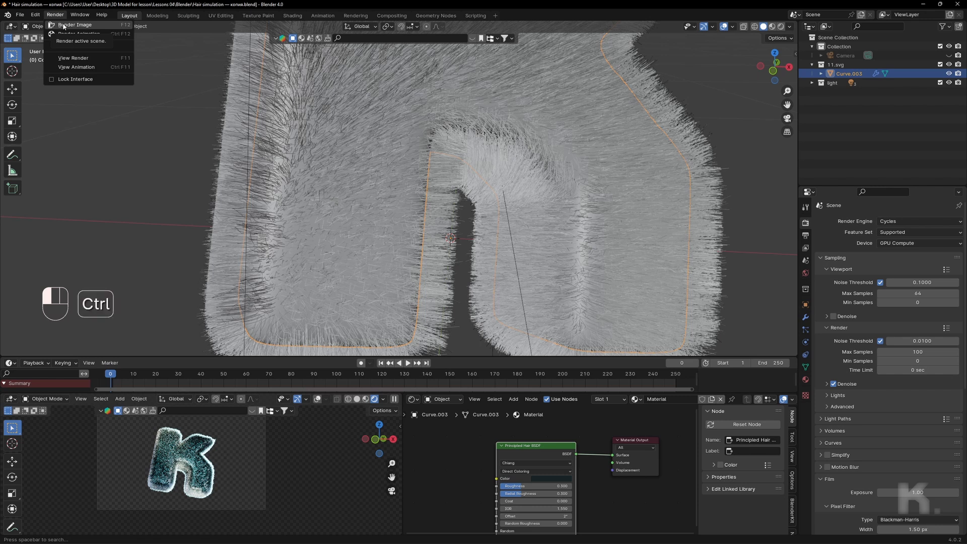
left_click(63, 25)
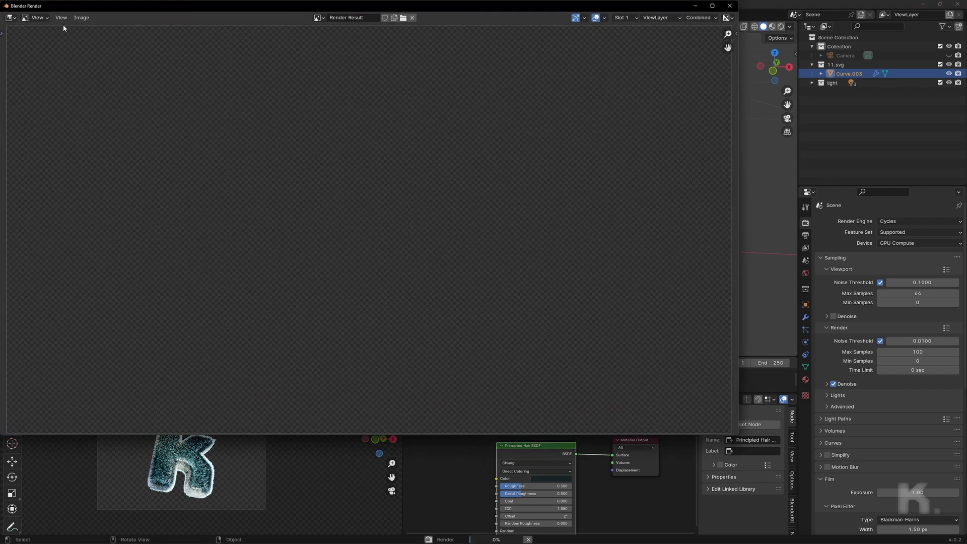